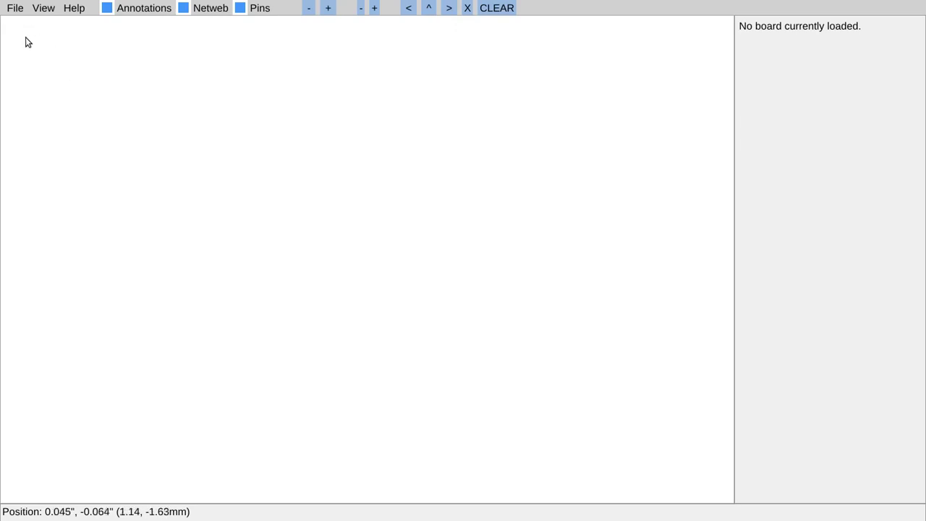
- Open the recent board file 820-2936-B/820-2936B.brd
click(16, 13)
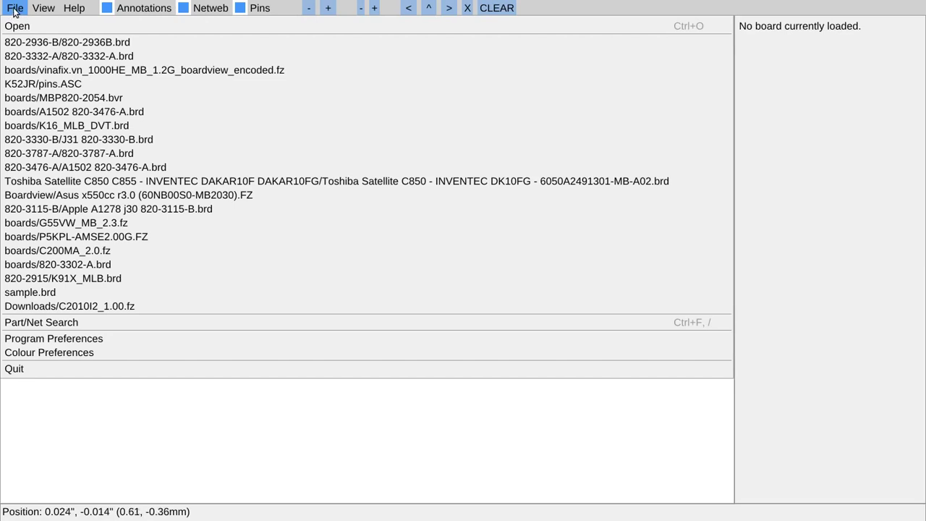
click(52, 42)
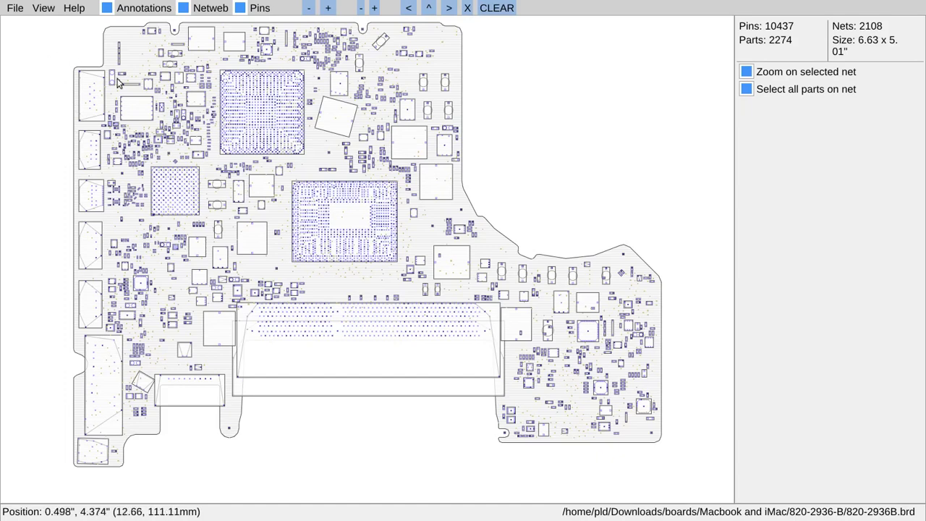
- Review the program preferences, trying the Viewport and Mouse flip modes and checking the FZ key section, and close them
click(16, 9)
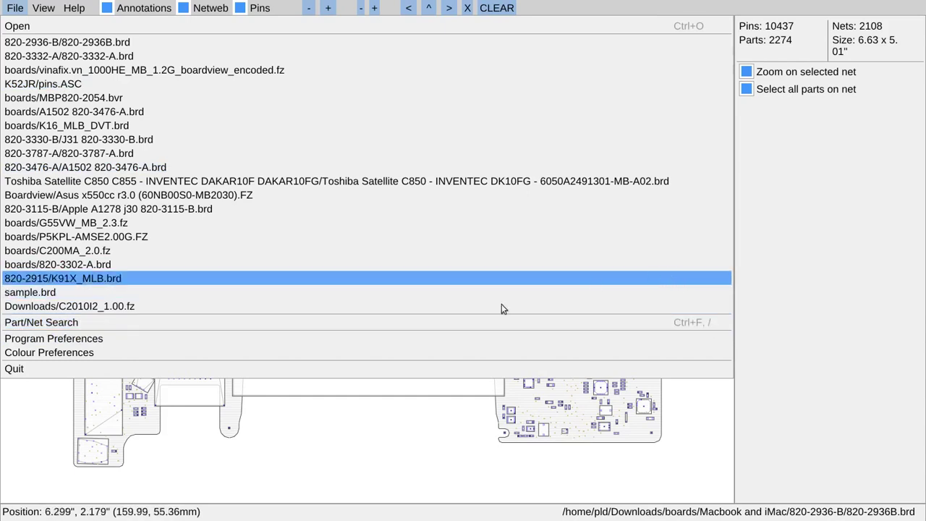
click(96, 338)
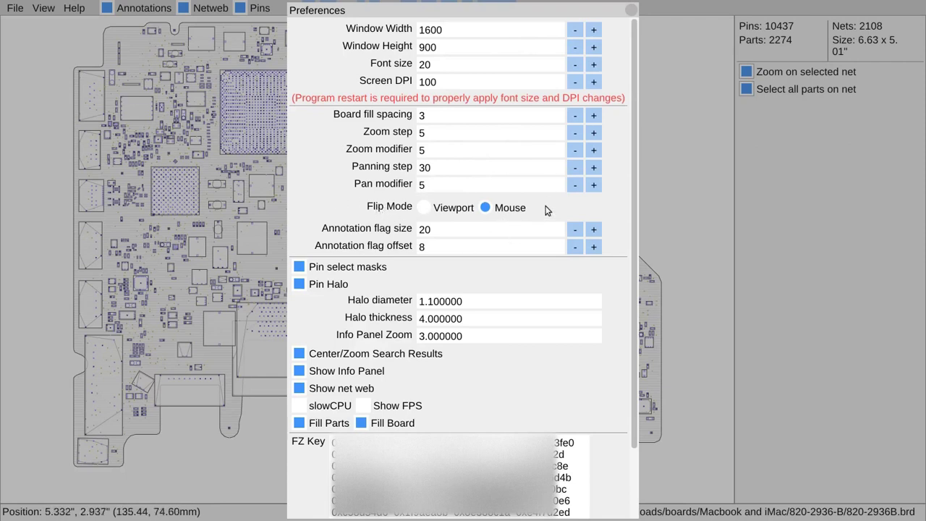
click(452, 207)
click(499, 210)
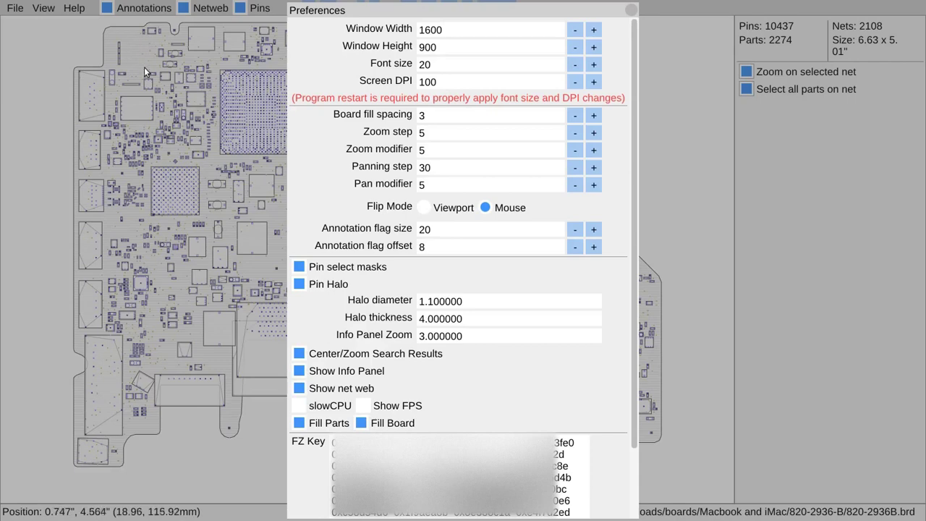
scroll(577, 355, down, 3)
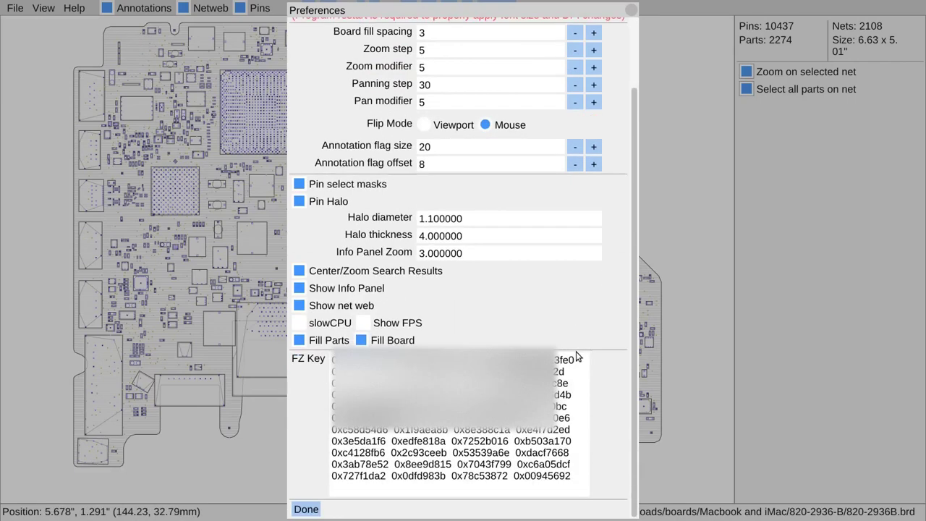
scroll(629, 314, up, 3)
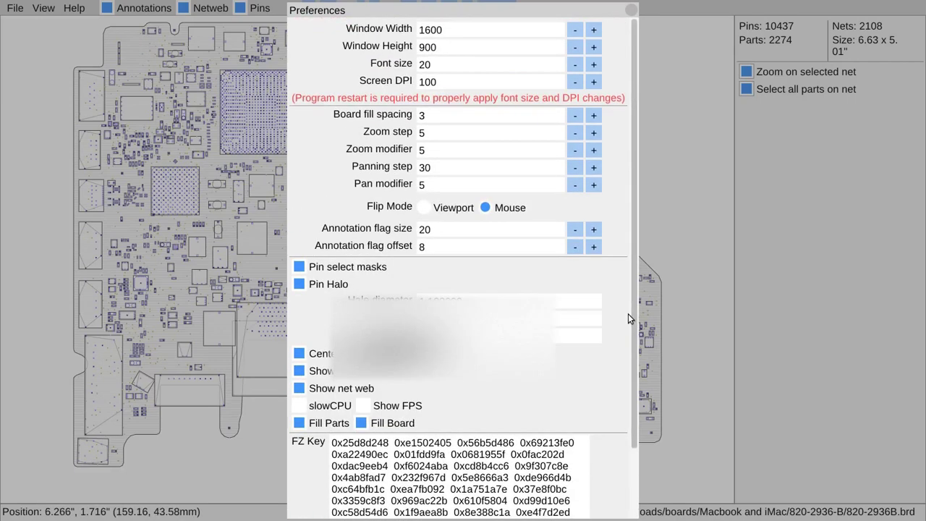
click(631, 11)
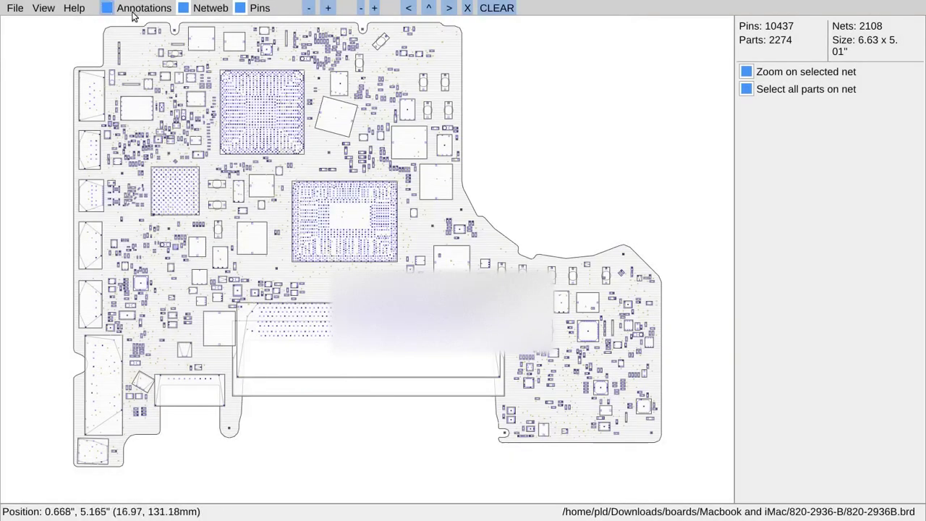
- Look through the colour preferences and switch the base theme to Dark
click(13, 8)
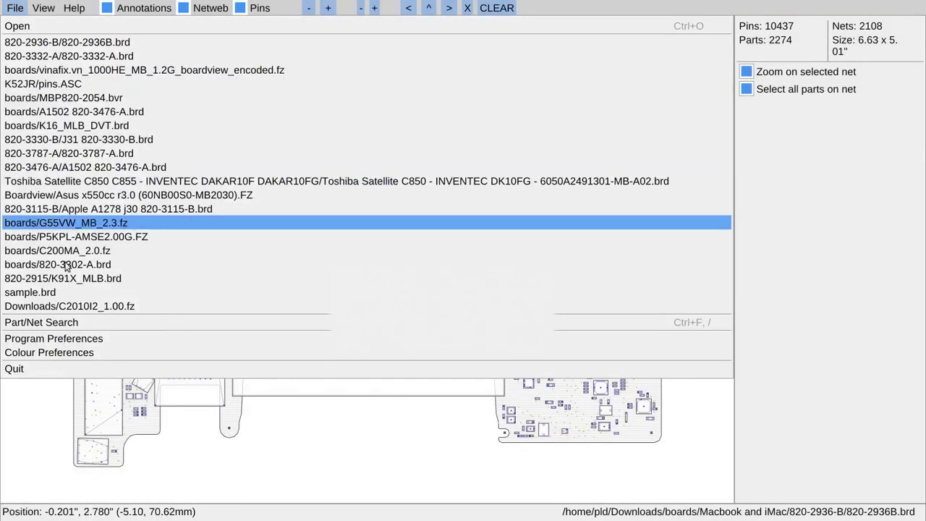
click(48, 353)
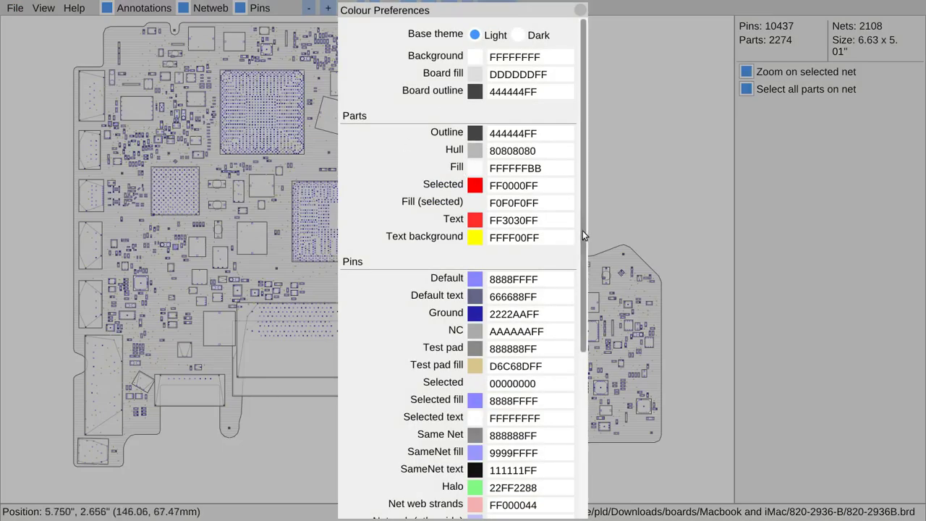
drag(582, 230, 592, 402)
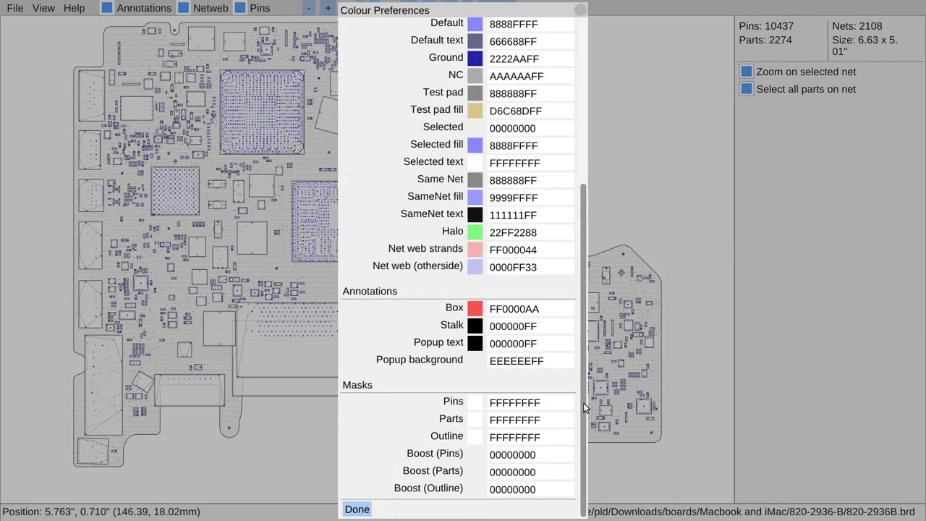
drag(583, 408, 571, 218)
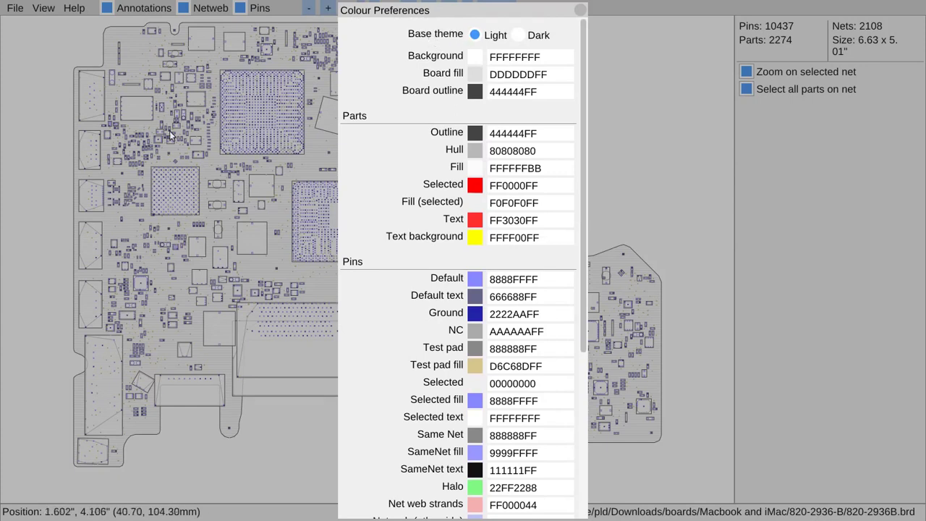
click(519, 36)
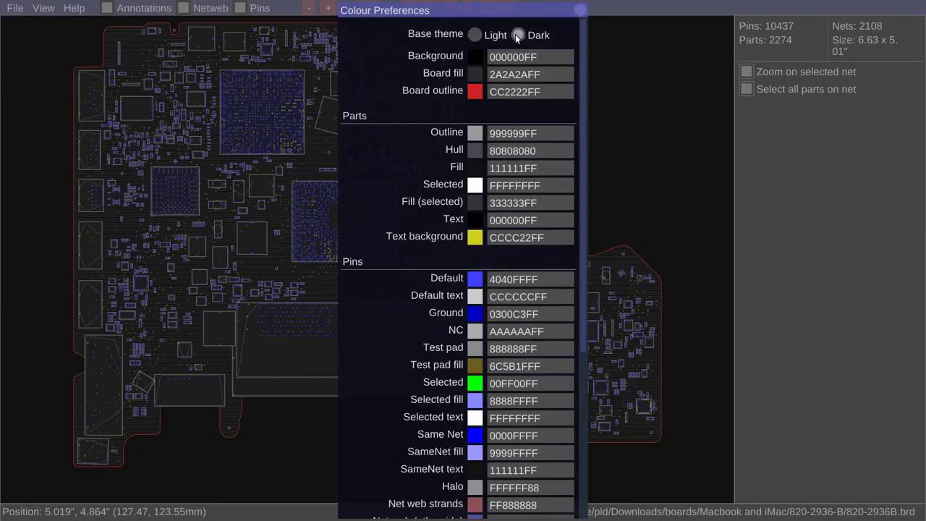
click(581, 10)
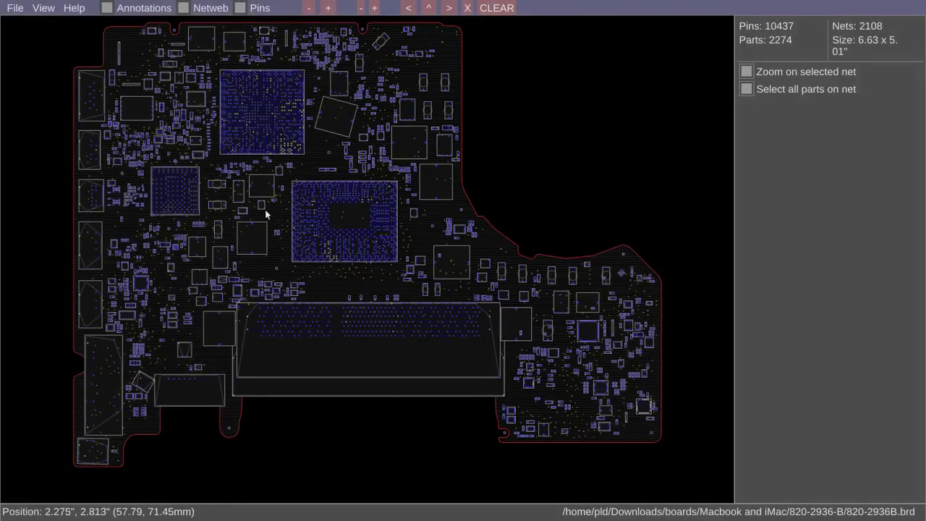
- Inspect the board's parts and chips in the dark theme at close and full-board zoom levels
scroll(265, 209, up, 5)
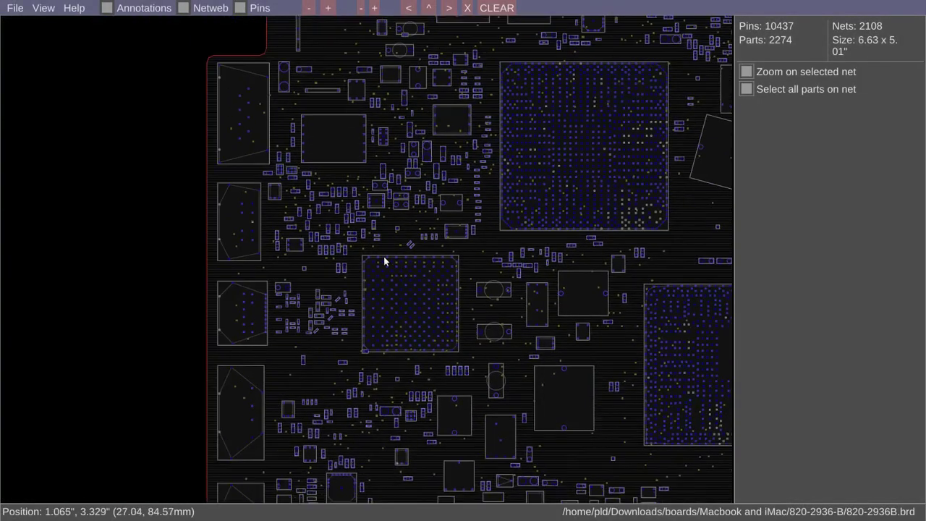
drag(385, 258, 336, 229)
drag(593, 226, 327, 248)
scroll(389, 217, down, 5)
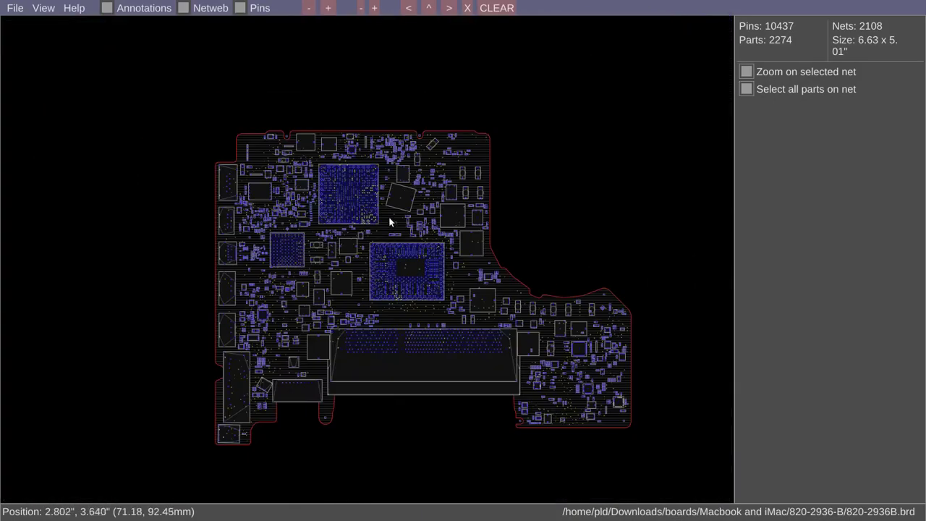
scroll(352, 221, up, 4)
drag(281, 180, 288, 274)
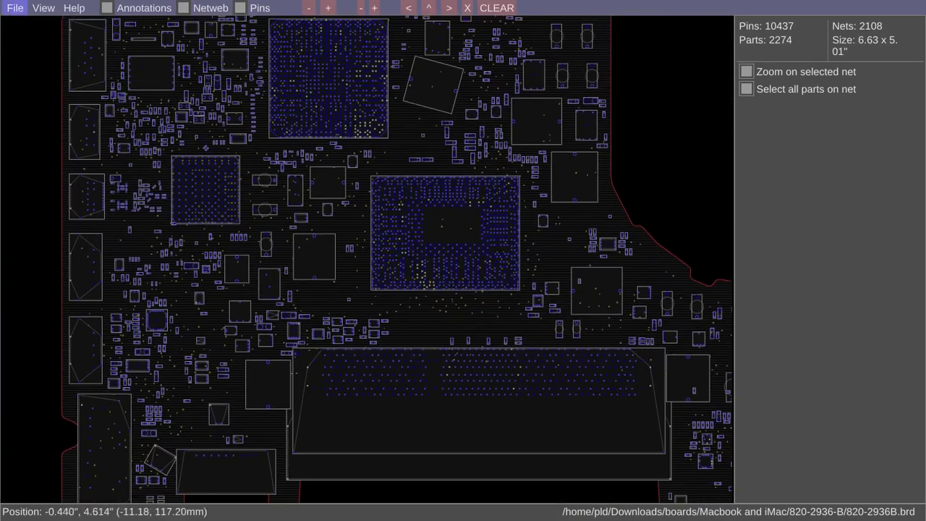
- Set the base theme back to Light in the colour preferences
click(10, 12)
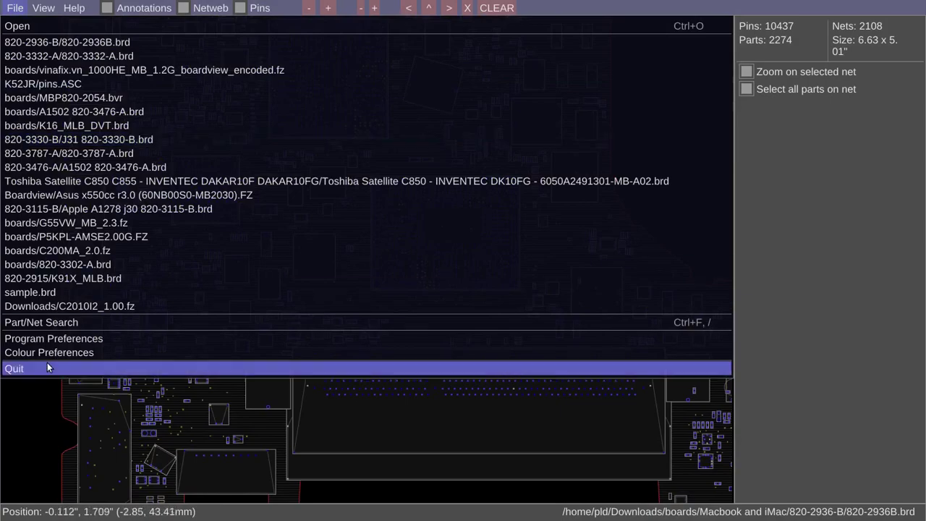
click(44, 296)
click(474, 35)
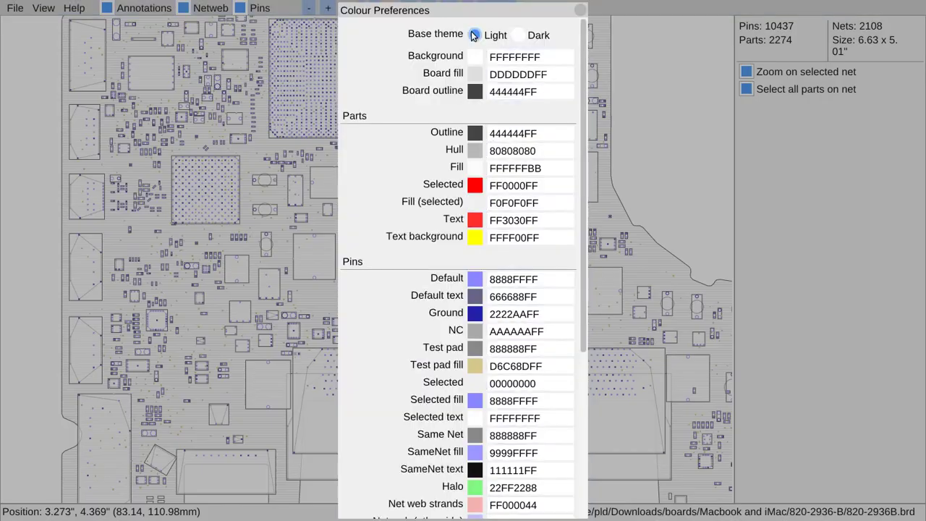
click(579, 10)
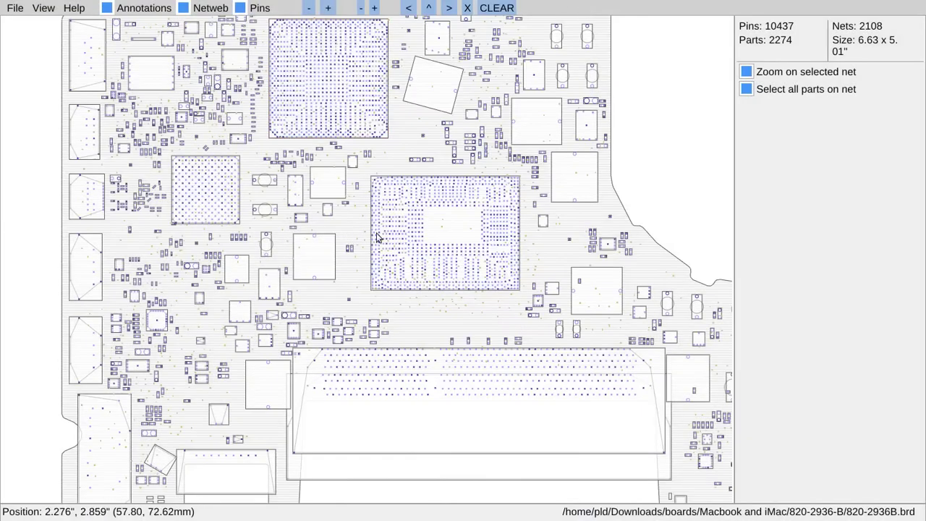
- Look over the available view options and the reference list of keyboard and mouse controls
click(15, 10)
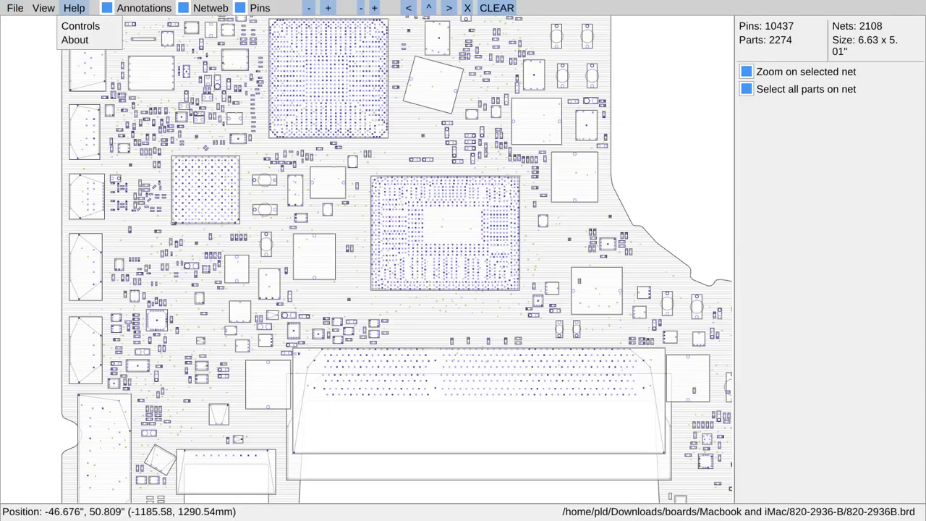
mouse_move(40, 8)
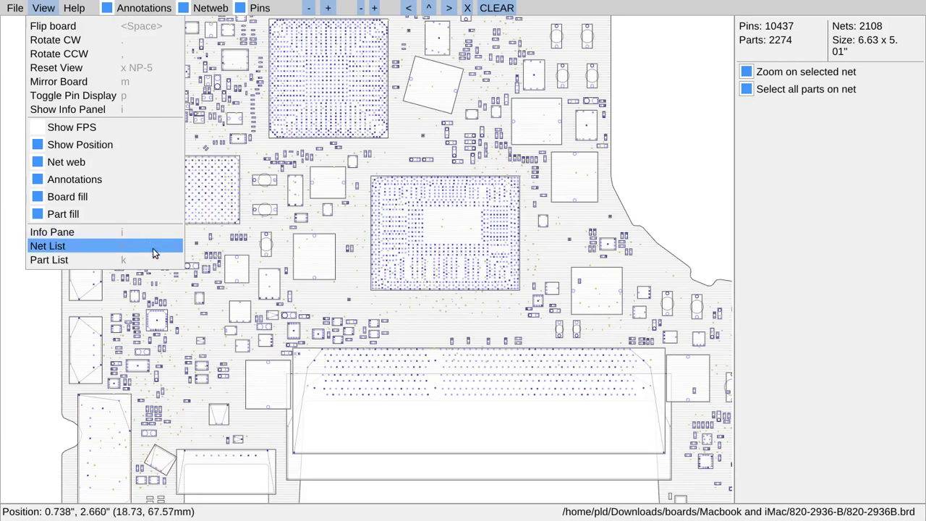
mouse_move(73, 7)
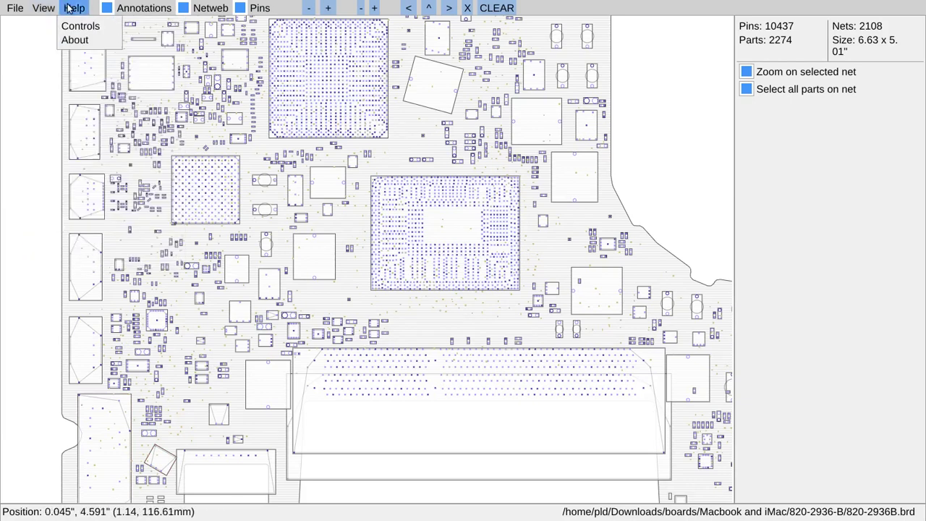
click(78, 26)
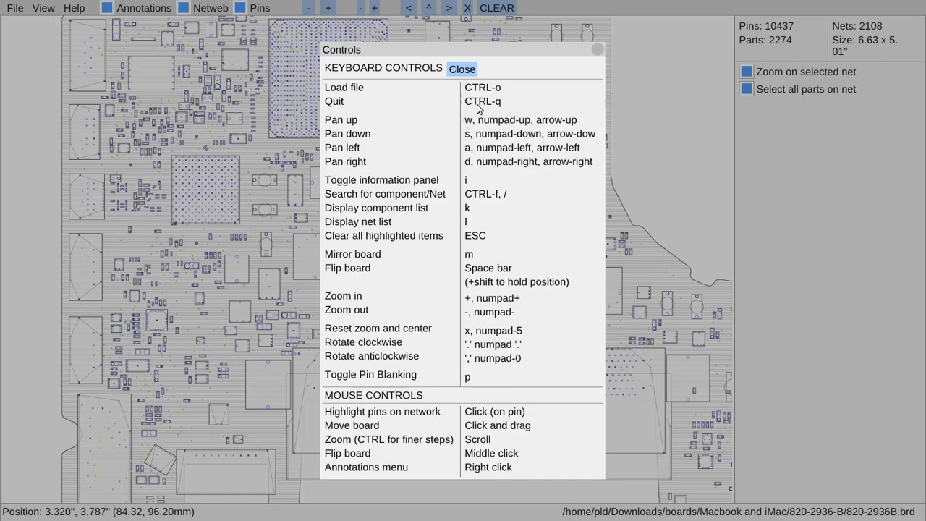
click(466, 69)
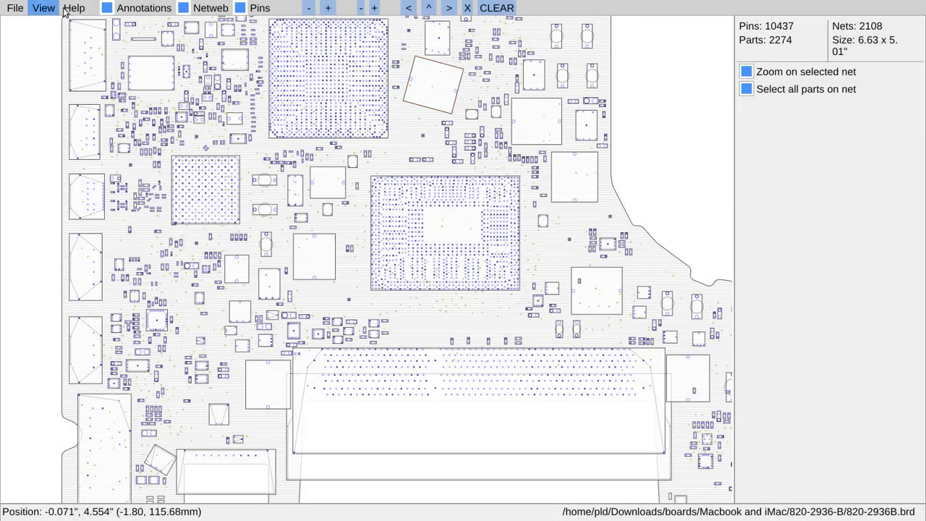
- View the program's build and licence information and close it
click(65, 10)
click(74, 39)
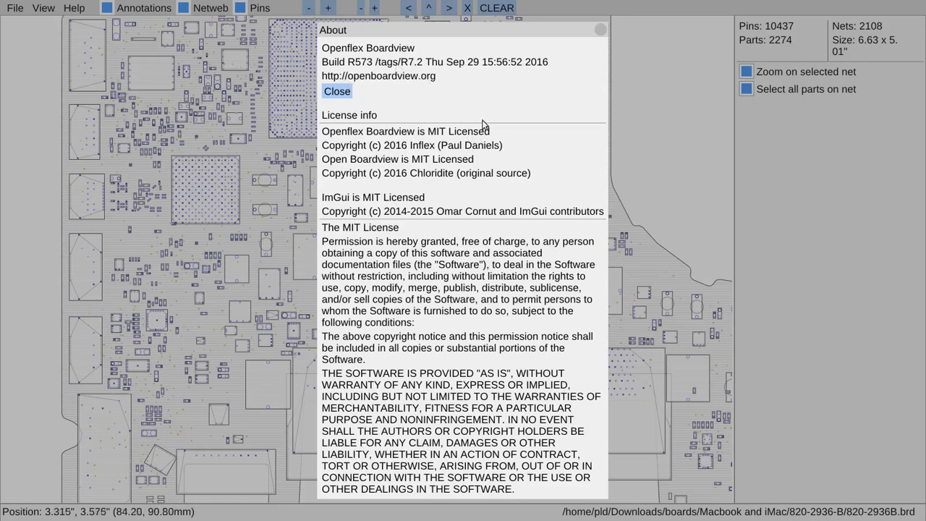
click(338, 92)
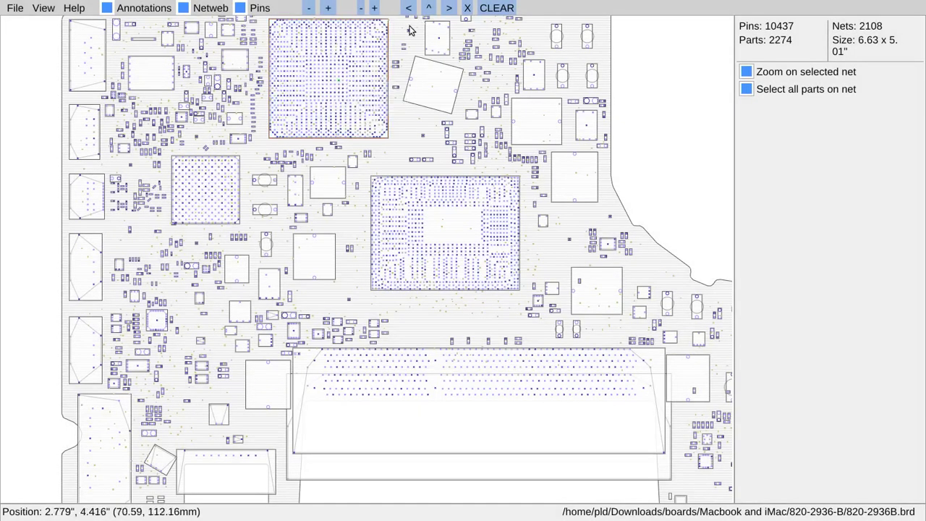
- Zoom in and out on the board until all of it fits, and shift it slightly
scroll(223, 137, down, 2)
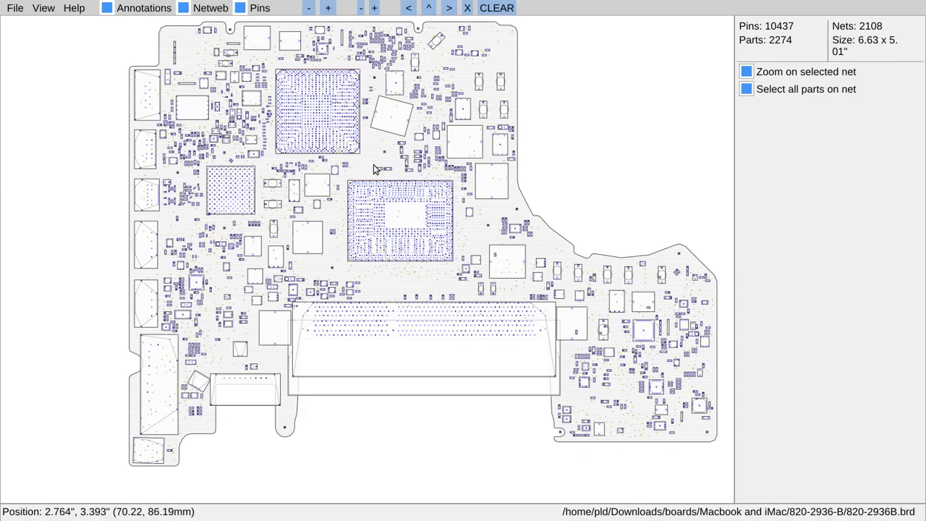
scroll(375, 161, up, 2)
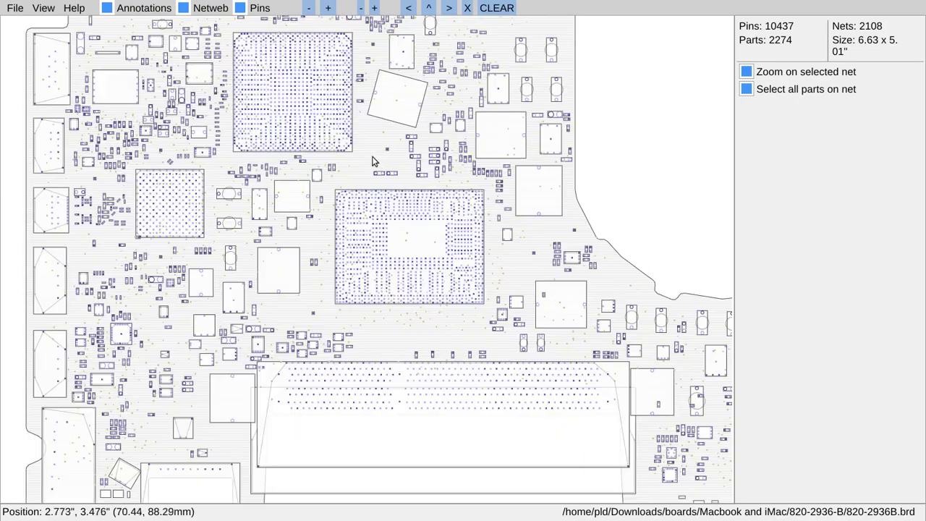
scroll(370, 155, down, 2)
scroll(370, 155, down, 1)
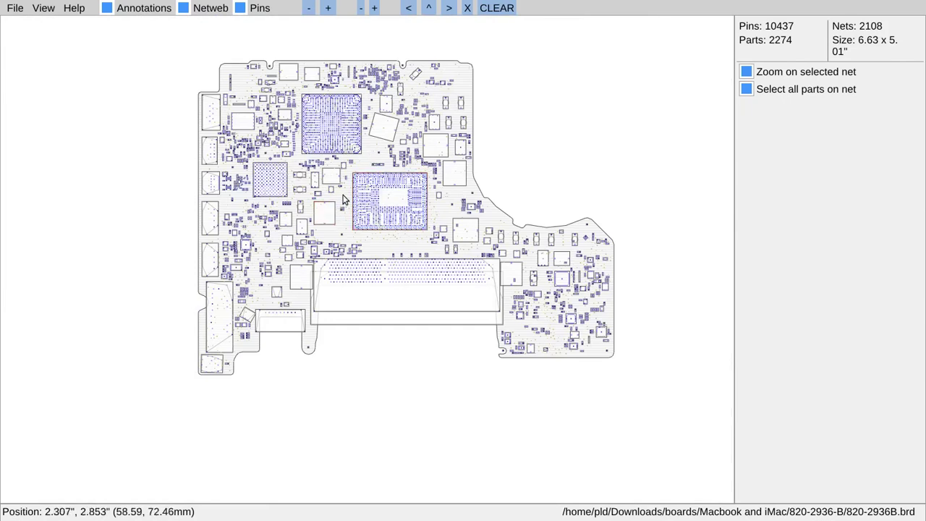
drag(343, 198, 361, 213)
- Pan the board view left, right, up and down in full-size steps
key(a)
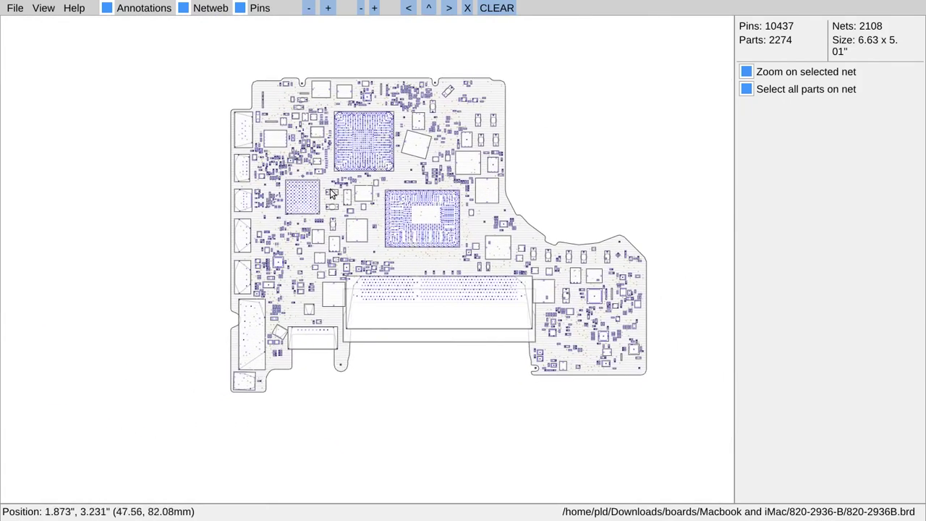
key(a)
key(d)
key(d)
key(d)
key(w)
key(w)
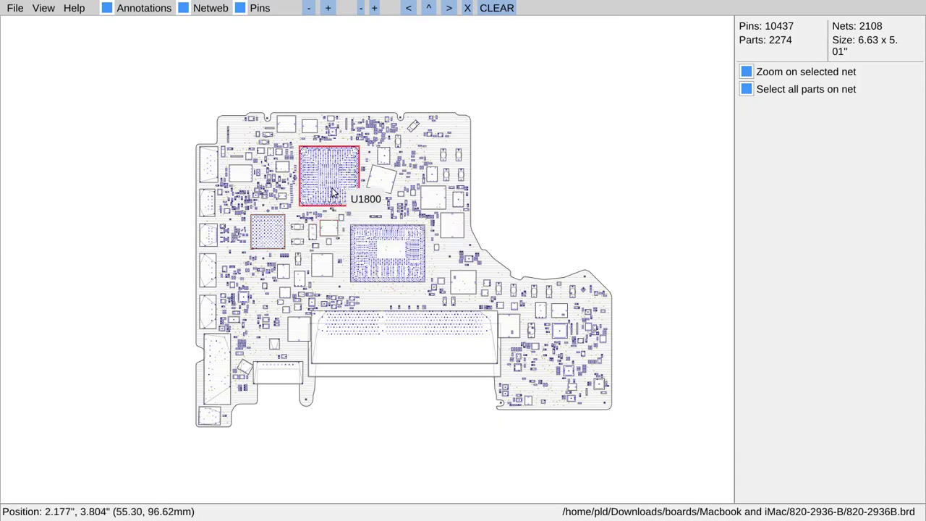
key(s)
key(s)
key(a)
key(a)
key(d)
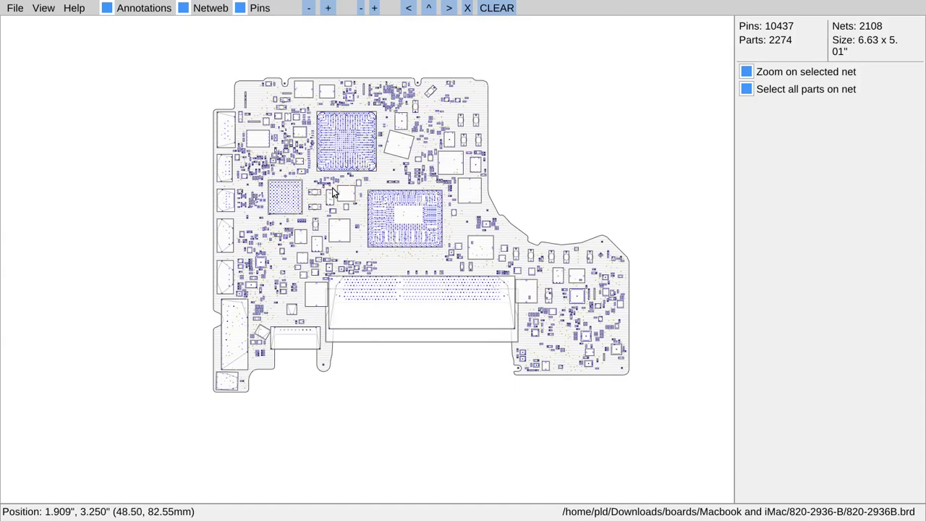
- Pan the board view in all directions in fine steps
key(ctrl+a)
key(ctrl+d)
key(ctrl+d)
key(ctrl+w)
key(ctrl+w)
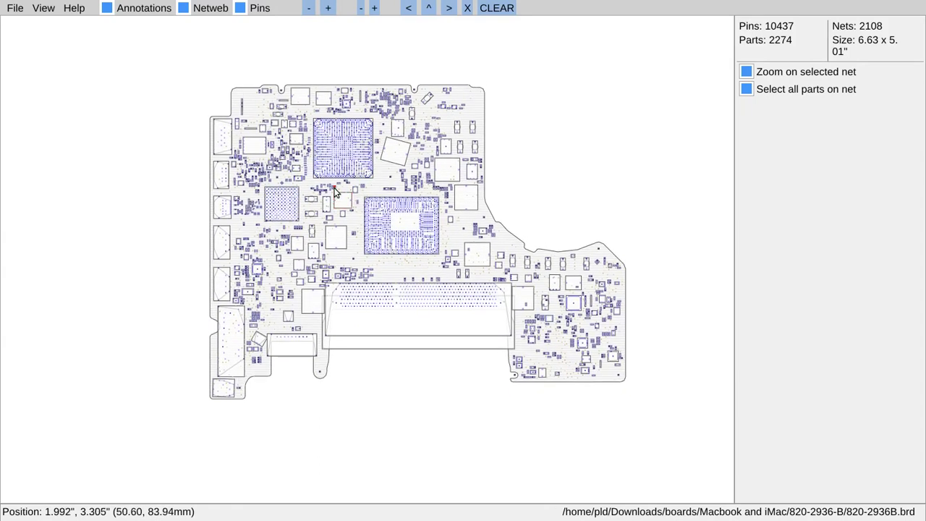
key(ctrl+s)
key(ctrl+d)
key(ctrl+a)
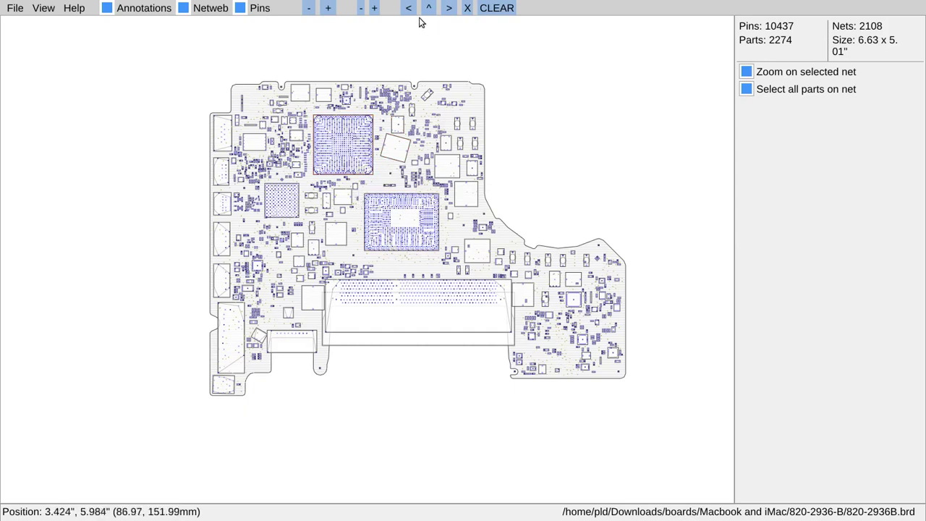
- Rotate the board view in both directions in quarter turns and return it to its original orientation
click(449, 9)
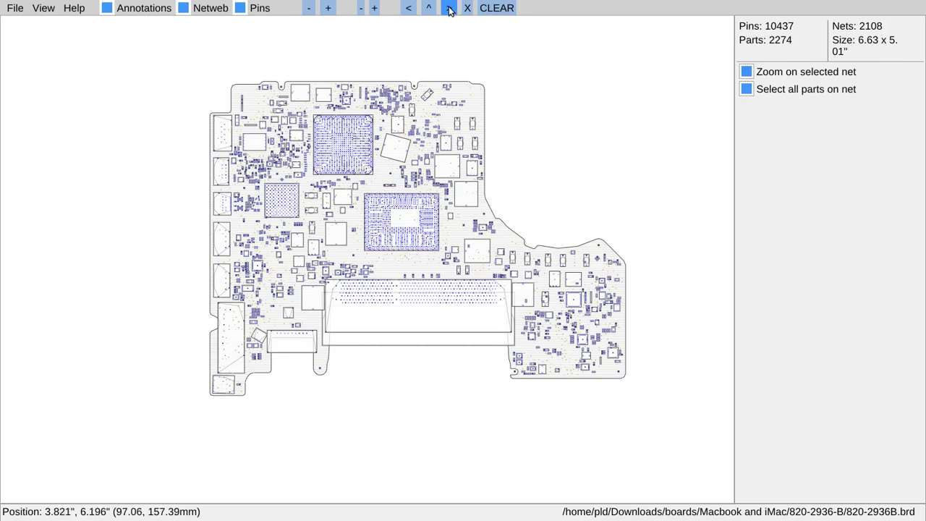
click(410, 10)
click(412, 10)
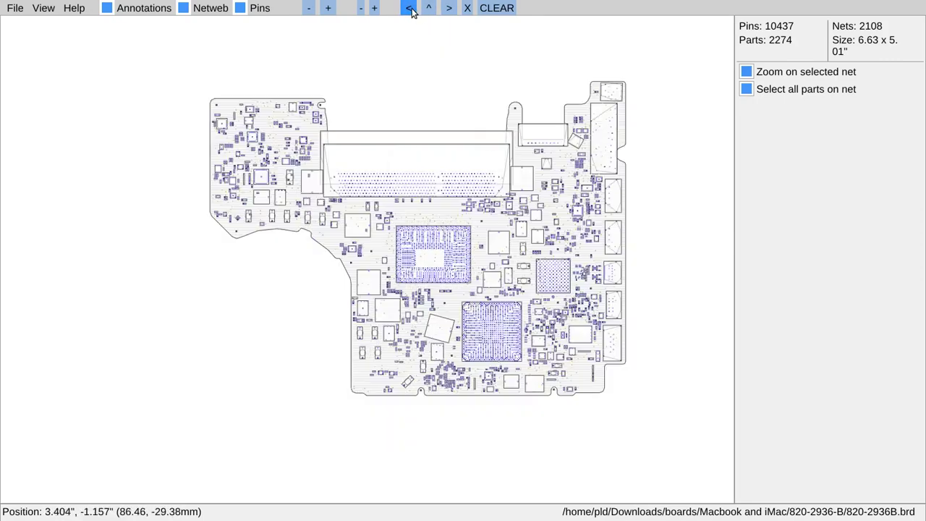
click(449, 9)
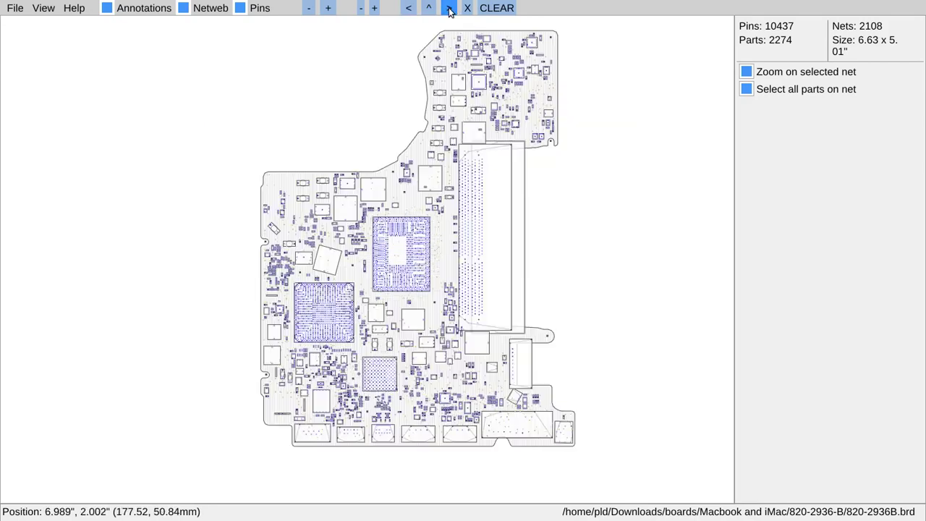
click(449, 9)
click(449, 10)
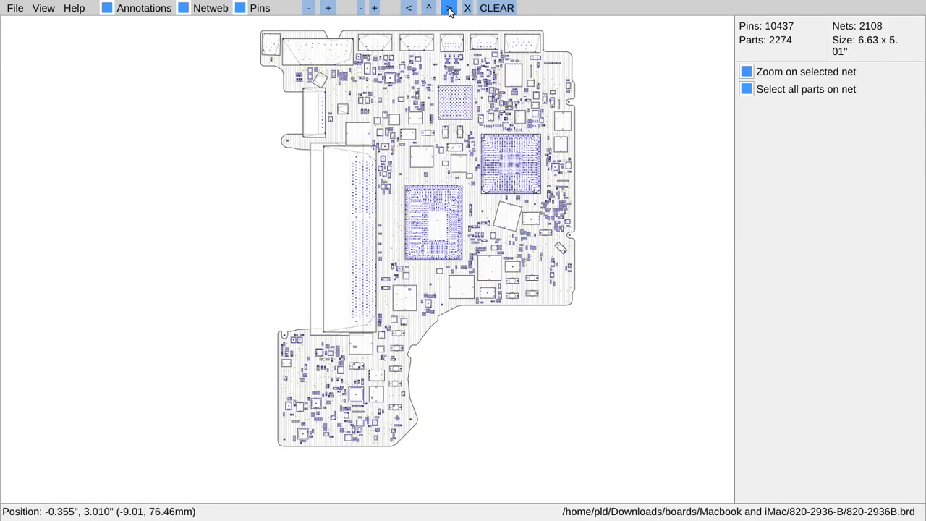
click(410, 10)
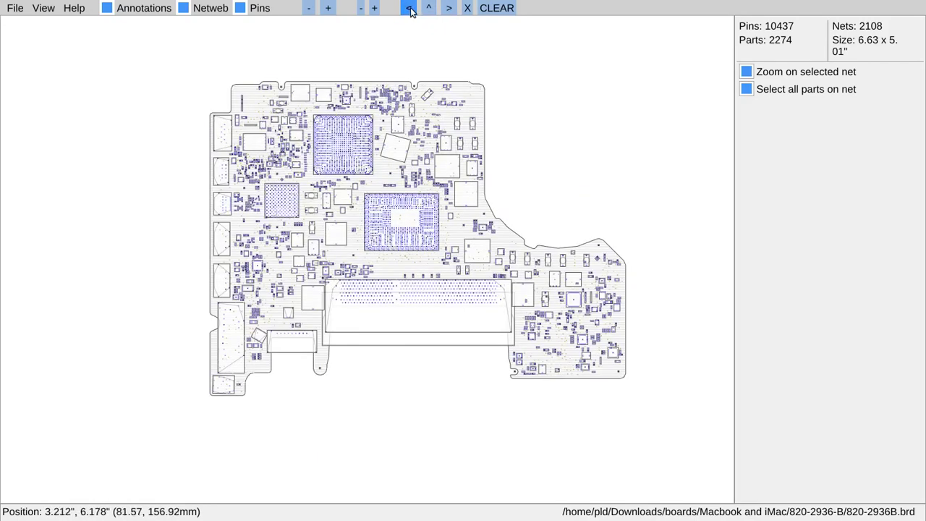
- Zoom the board view out and back in using full-size zoom steps
click(307, 10)
click(307, 10)
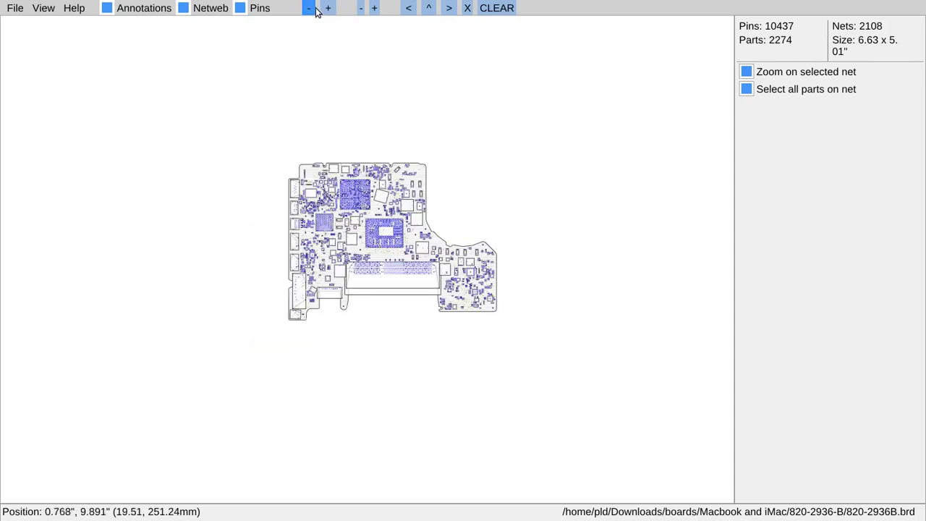
click(328, 8)
click(329, 10)
click(330, 9)
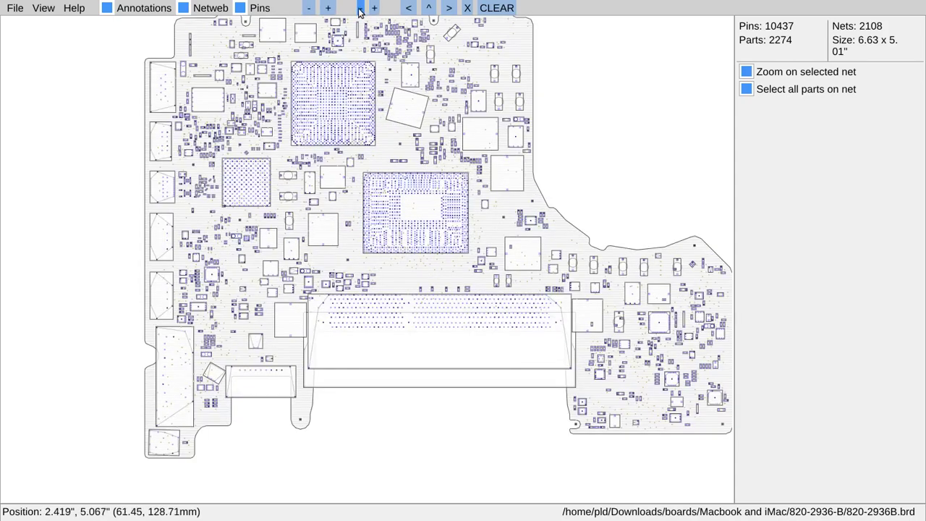
- Zoom the board view out and in using fine zoom steps
click(360, 10)
click(360, 10)
click(361, 10)
click(361, 10)
click(373, 9)
click(374, 9)
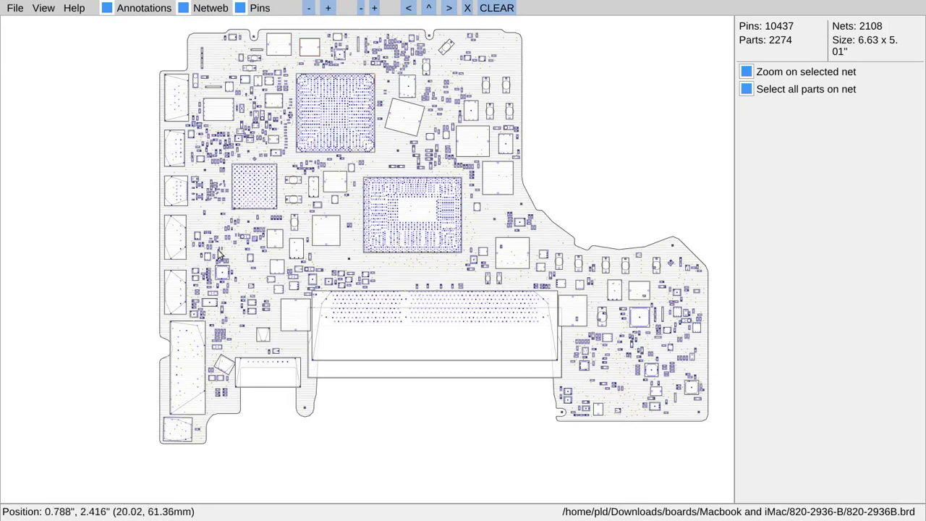
- Pan the board aside and resize the information panel narrower, wider and back to about its initial width
drag(172, 290, 869, 156)
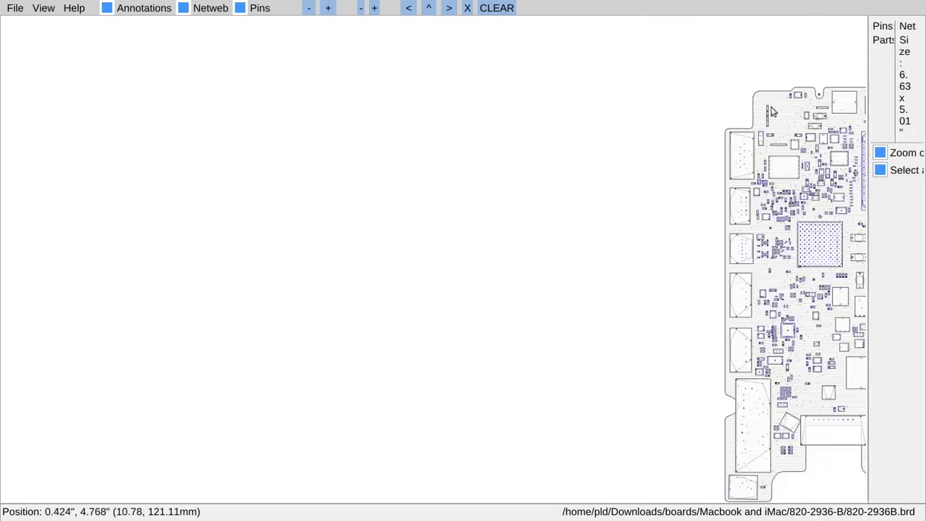
drag(772, 106, 850, 114)
drag(870, 226, 430, 188)
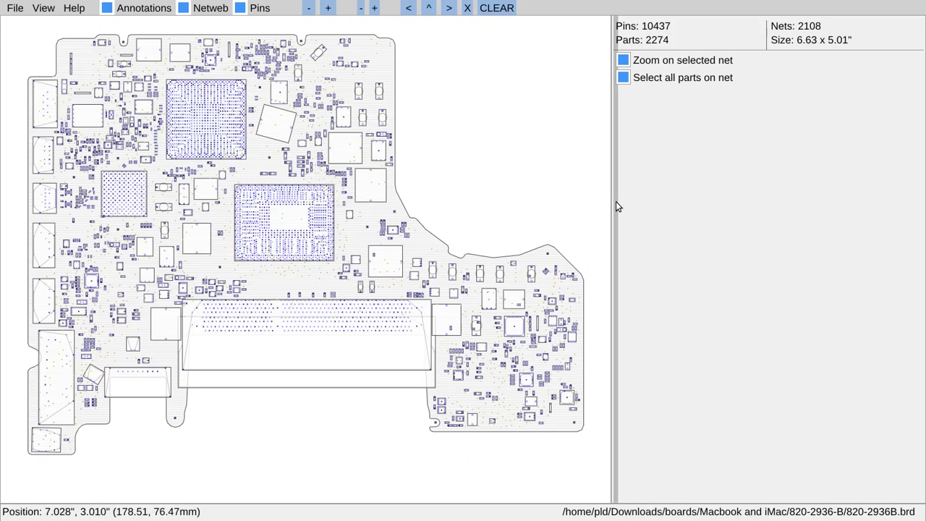
drag(620, 200, 741, 211)
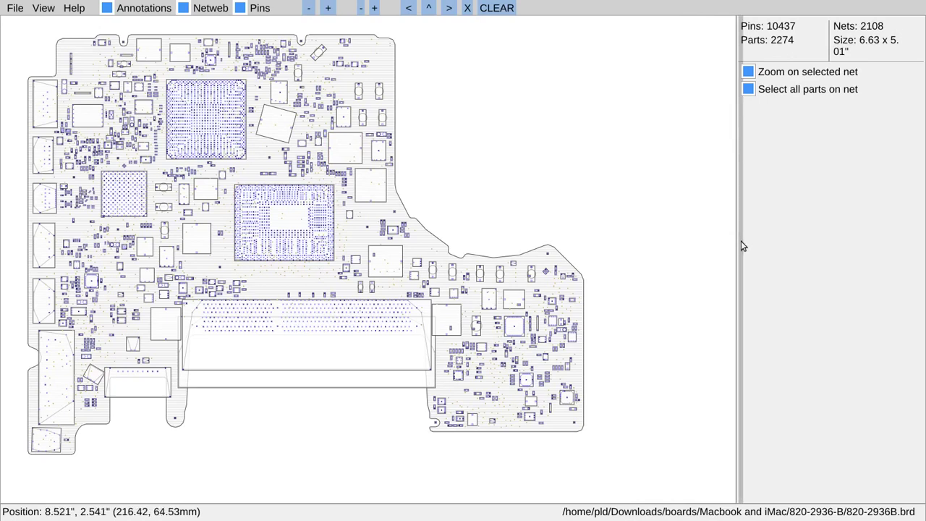
mouse_move(741, 246)
mouse_down()
mouse_move(753, 246)
mouse_move(701, 246)
mouse_move(741, 249)
mouse_up()
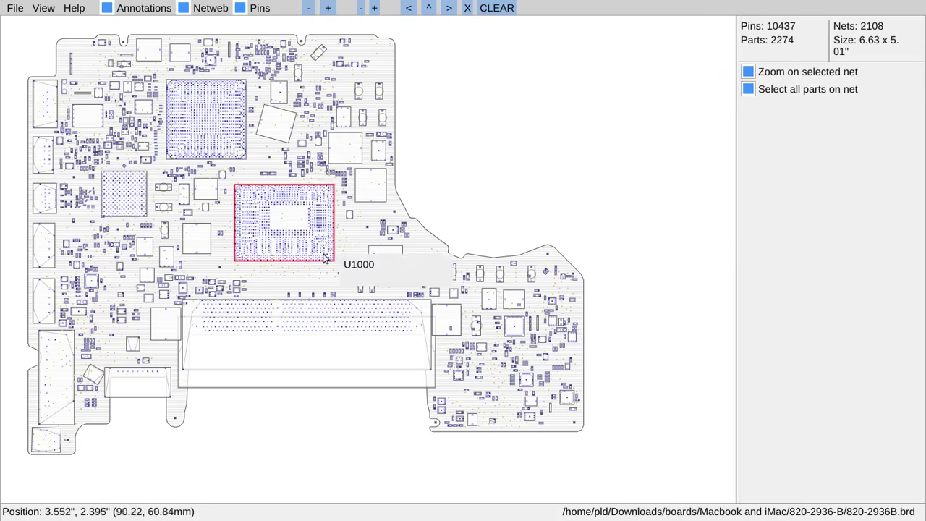
- Select part J6701 near the board's lower-left corner and zoom in and out around it
scroll(313, 233, up, 1)
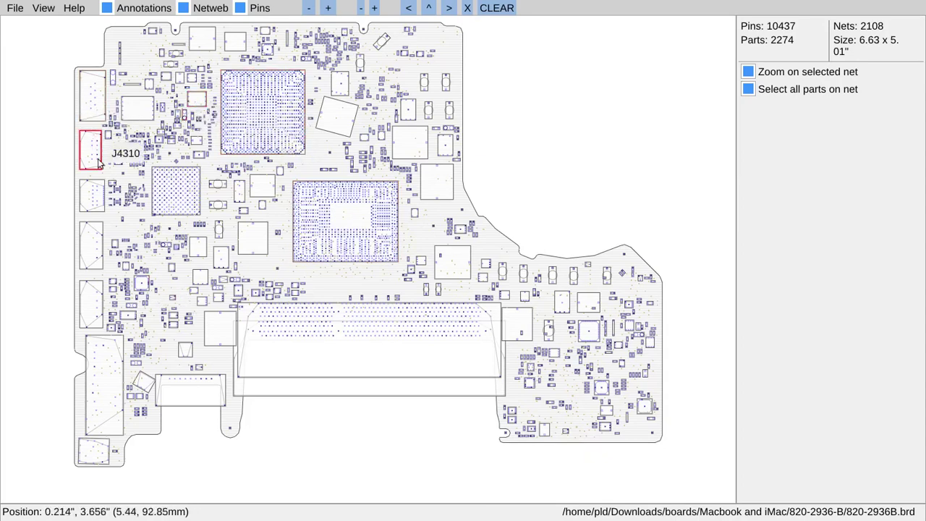
click(145, 391)
scroll(143, 391, up, 4)
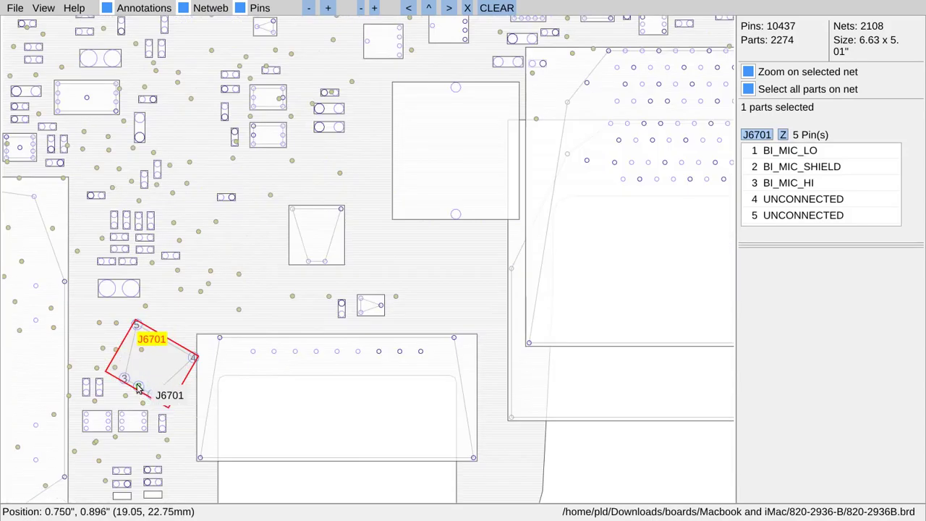
scroll(275, 101, down, 5)
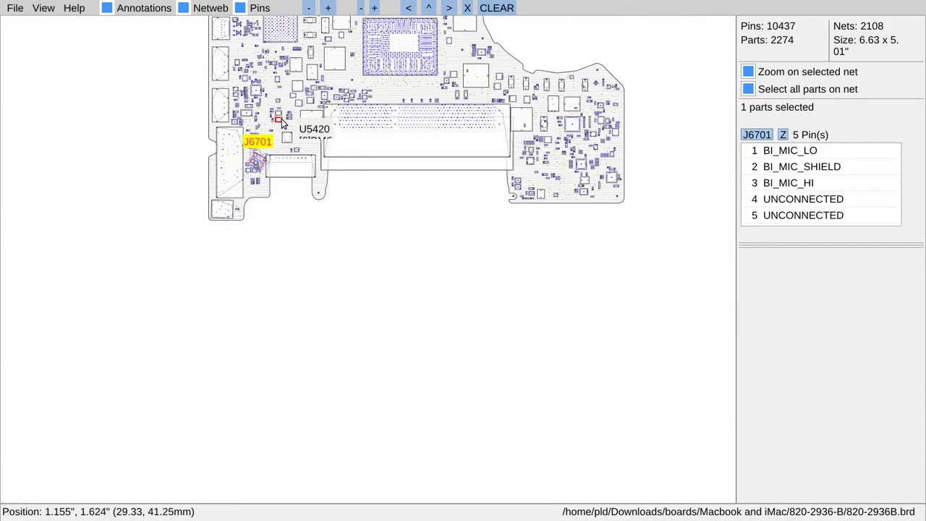
- Inspect the area around chip U1800 and move to a close-up of connector J6700 in the board's lower-left corner
scroll(327, 108, up, 6)
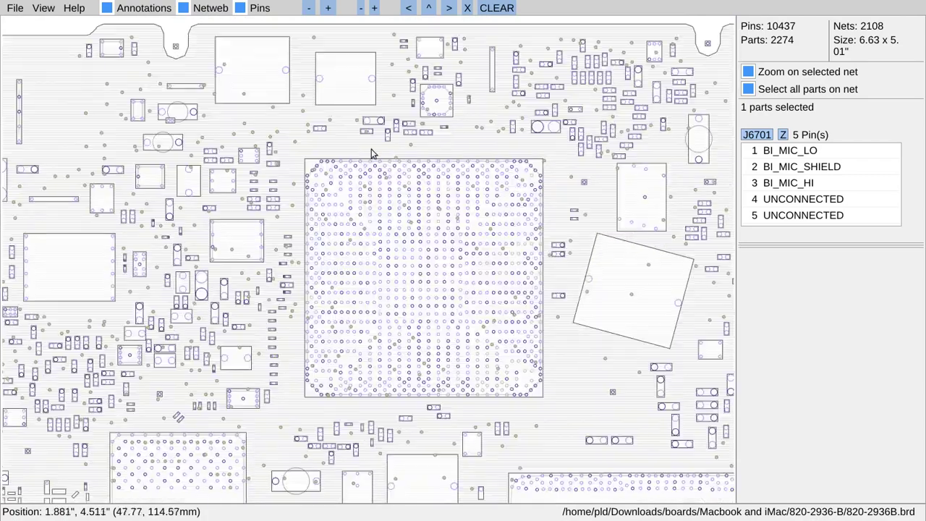
drag(564, 183, 391, 160)
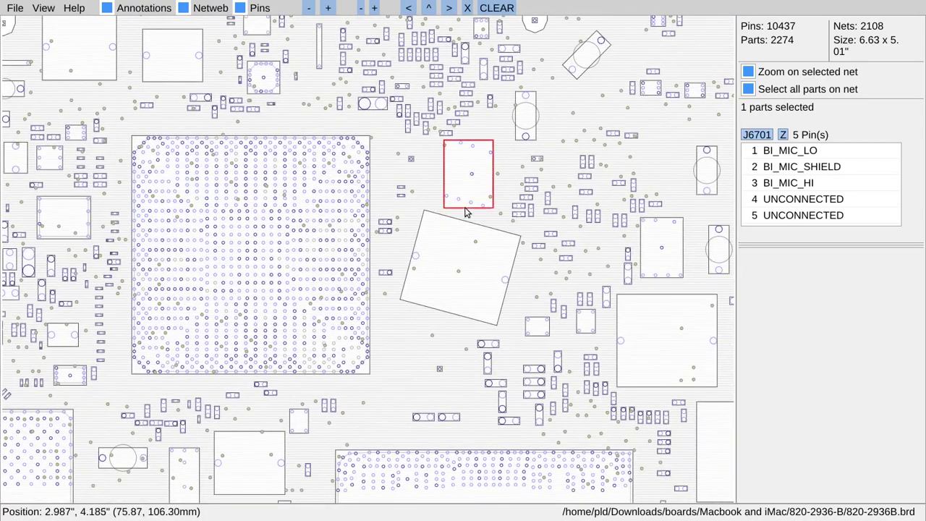
scroll(355, 149, down, 3)
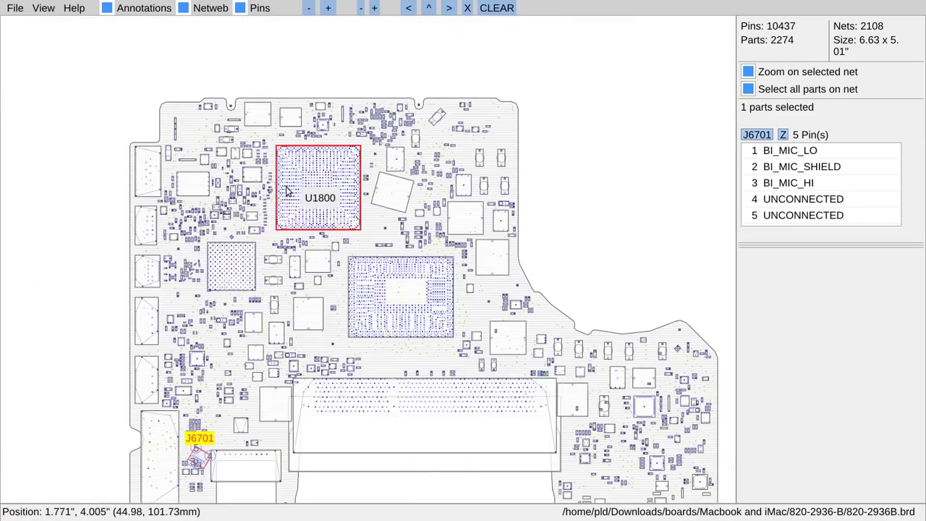
drag(237, 310, 294, 136)
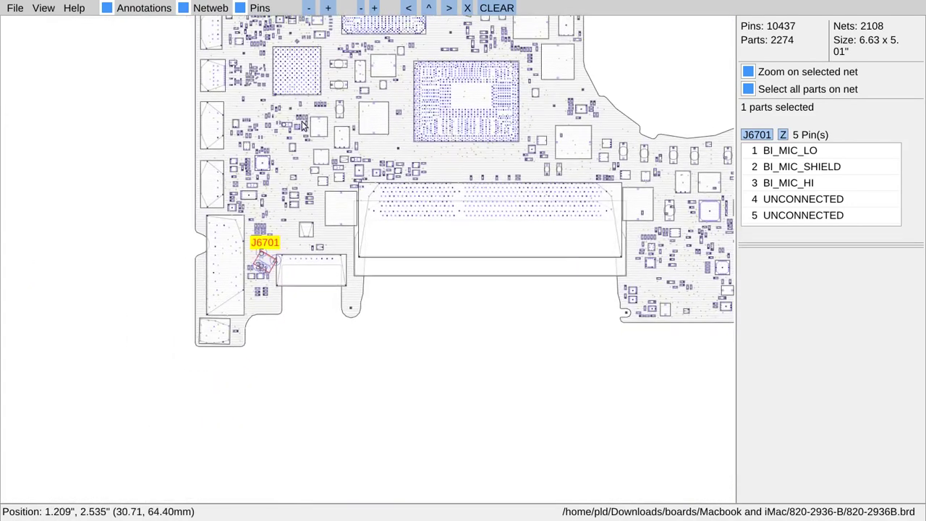
scroll(181, 347, up, 3)
scroll(289, 322, up, 2)
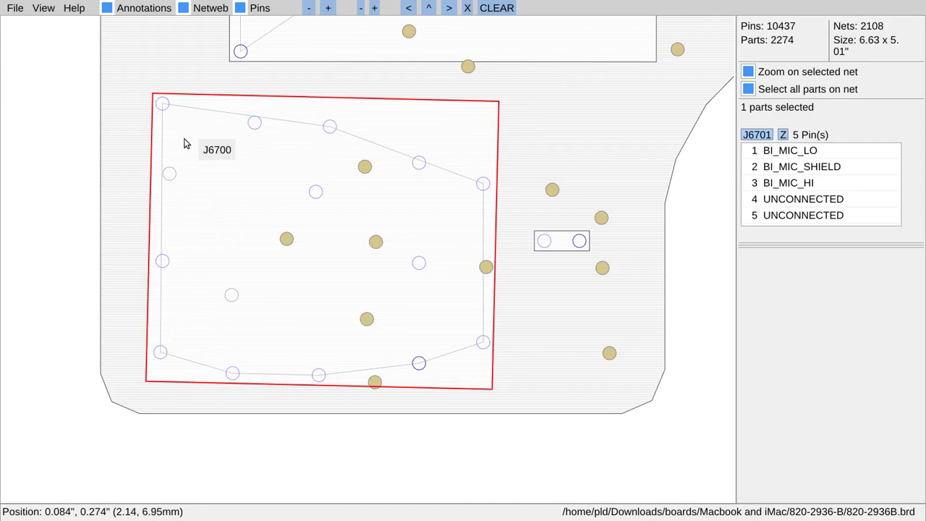
- Zoom out from connector J6700 and pan until the whole board fits in the view
scroll(184, 144, down, 5)
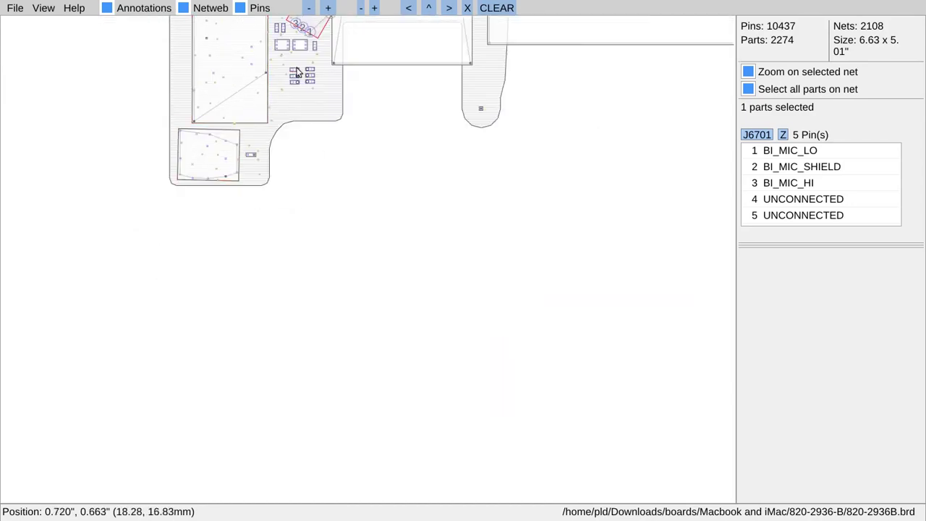
drag(297, 72, 250, 270)
drag(322, 76, 282, 195)
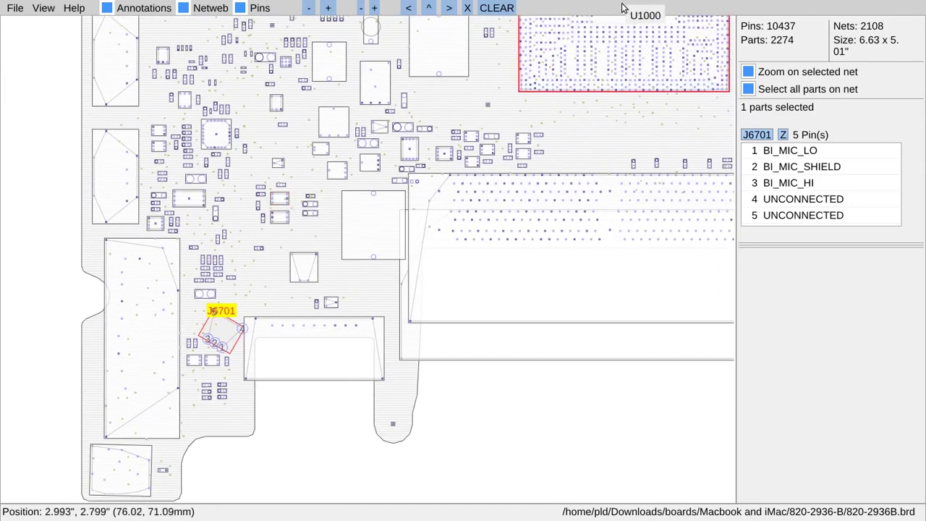
scroll(279, 181, down, 2)
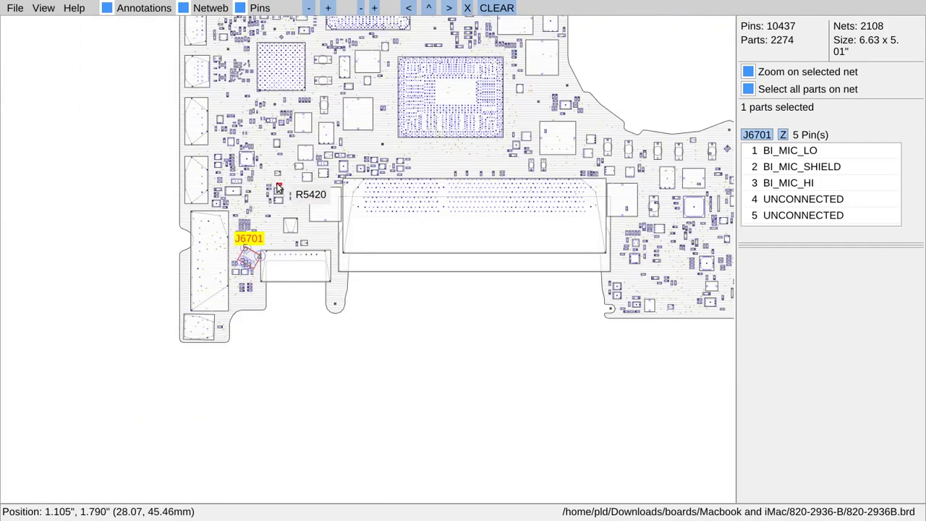
drag(390, 138, 280, 288)
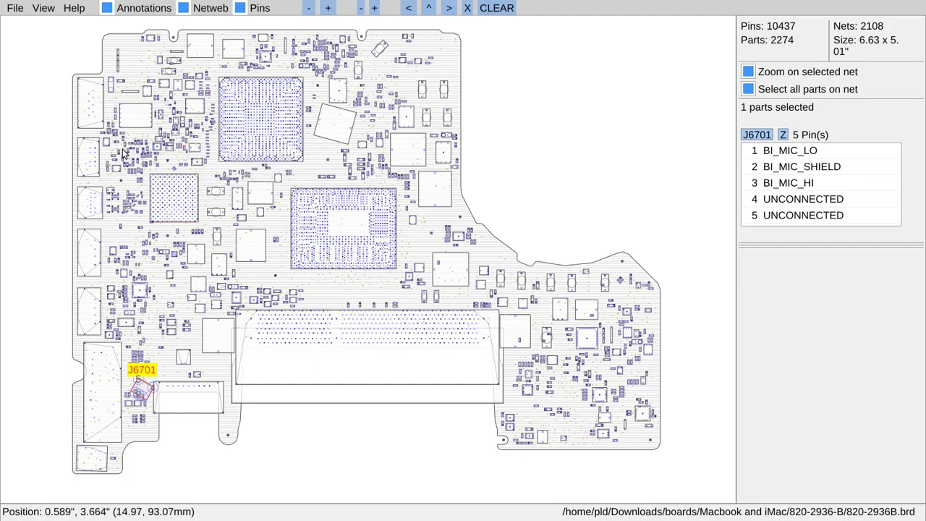
- Flip the board to its other side and zoom in and out on the dense component cluster around C1647
scroll(123, 153, up, 3)
scroll(121, 255, down, 3)
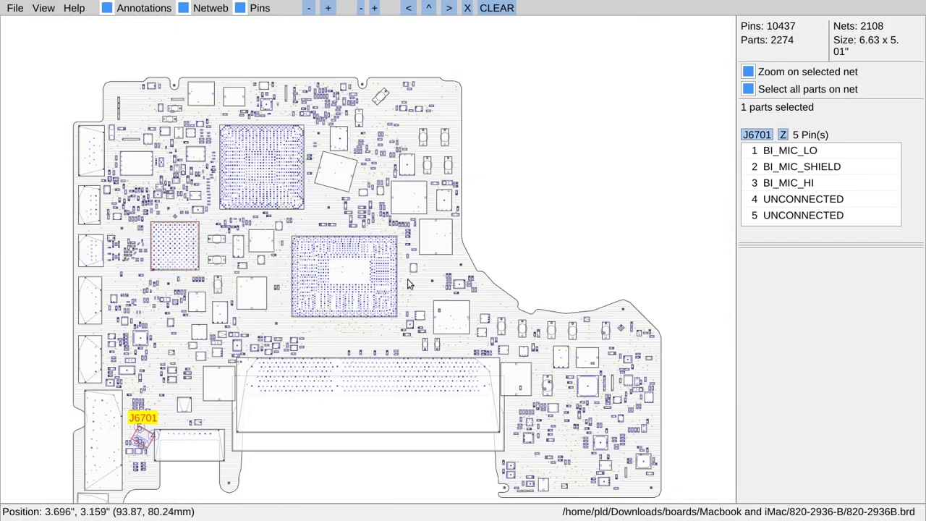
key(space)
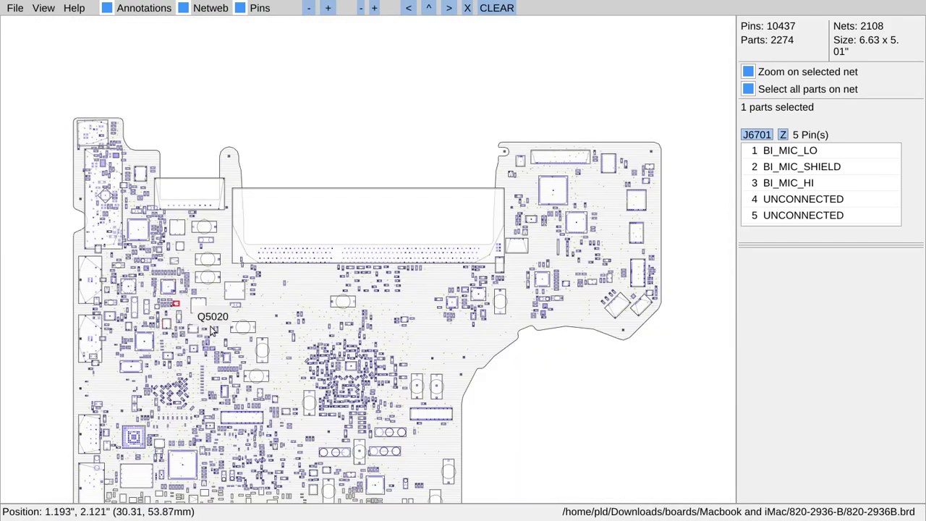
scroll(345, 394, up, 7)
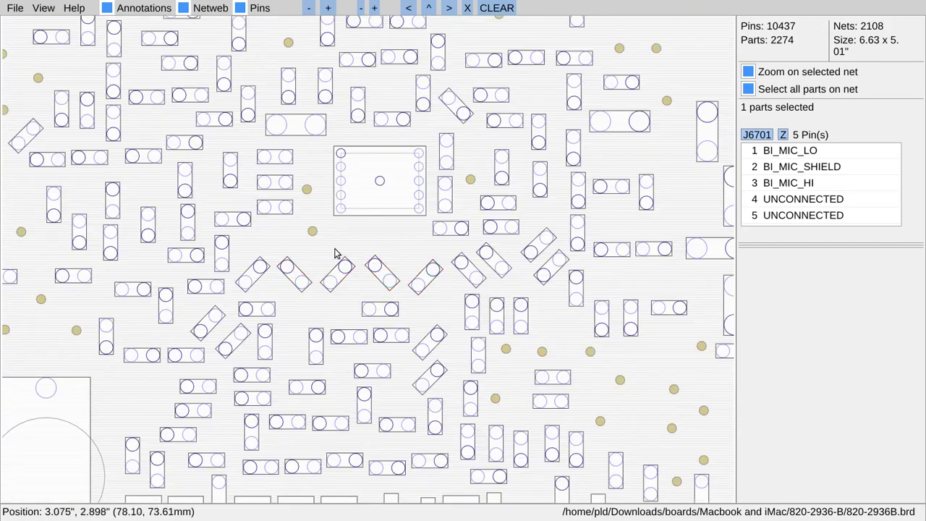
scroll(331, 253, down, 6)
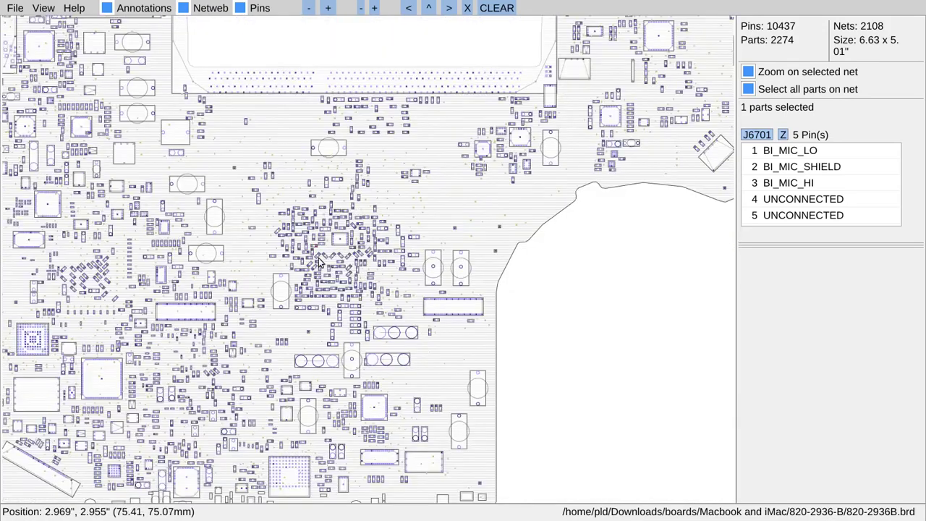
scroll(324, 259, up, 6)
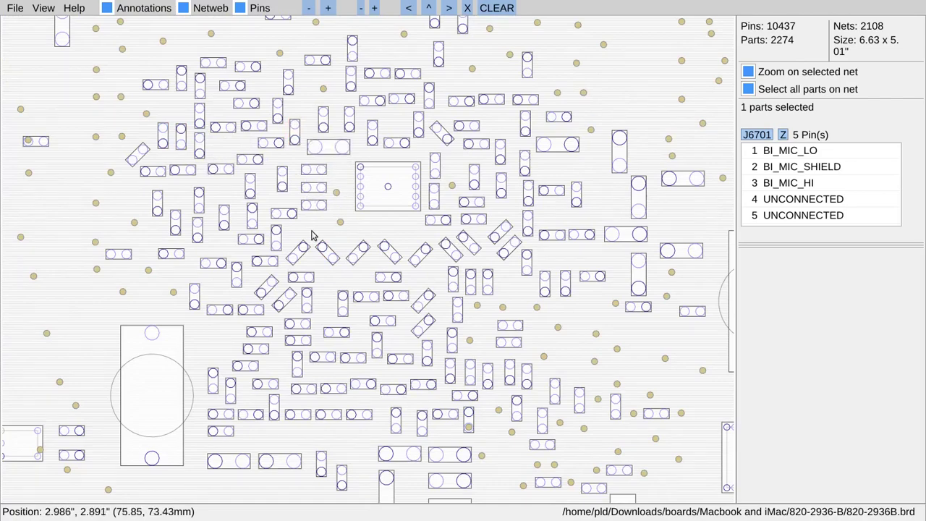
scroll(313, 235, down, 2)
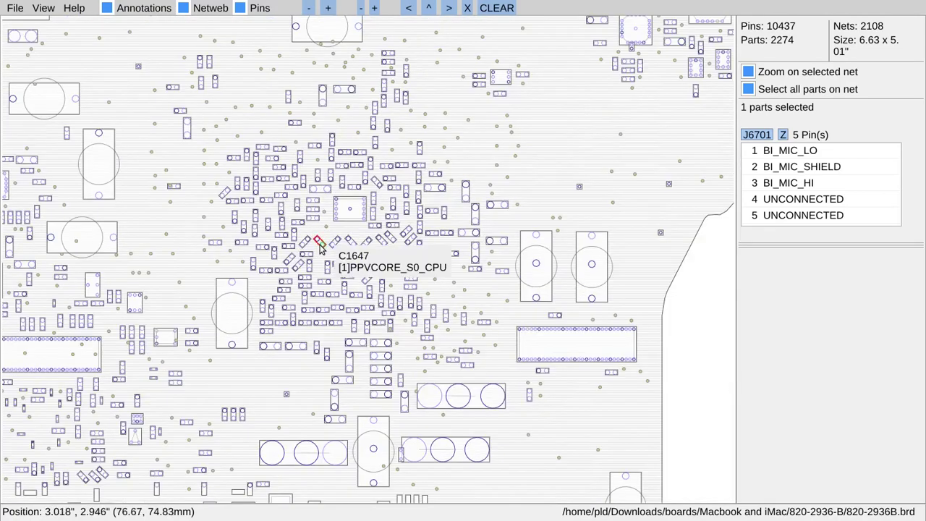
scroll(316, 238, up, 3)
scroll(313, 226, down, 3)
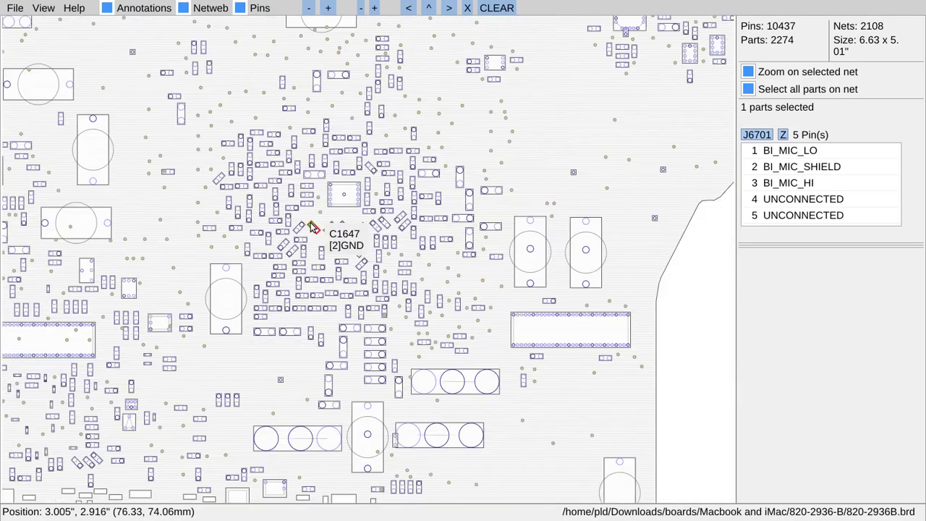
- Move from the component cluster to a close-up of the square grid-pin chip near the flipped board's lower edge
scroll(313, 227, down, 3)
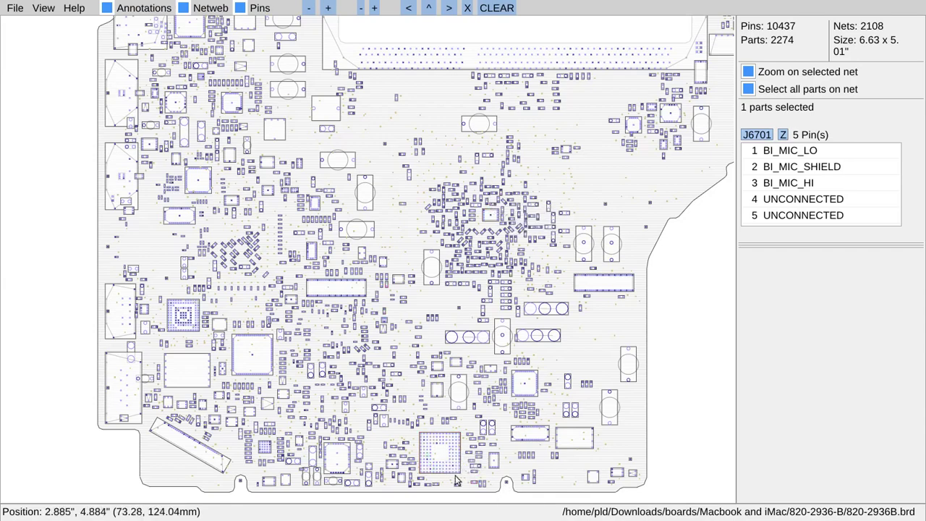
drag(429, 462, 357, 324)
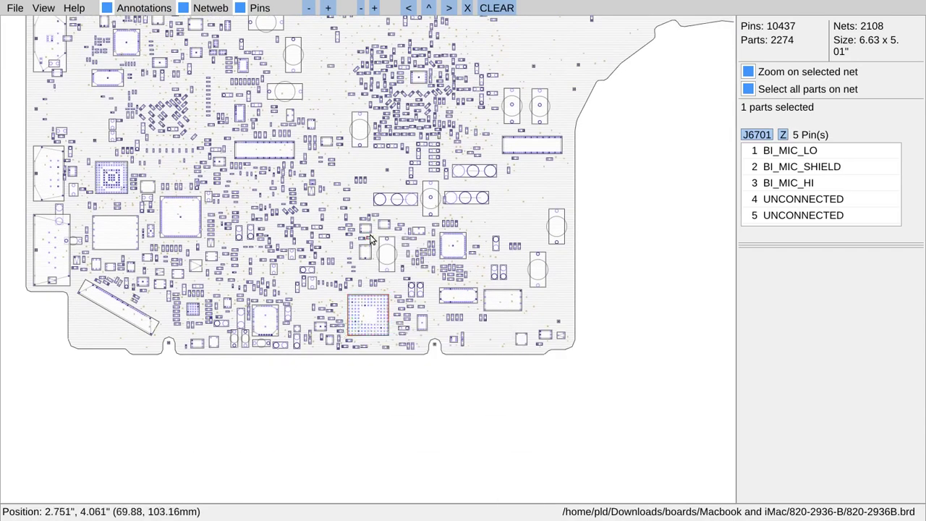
scroll(368, 294, up, 3)
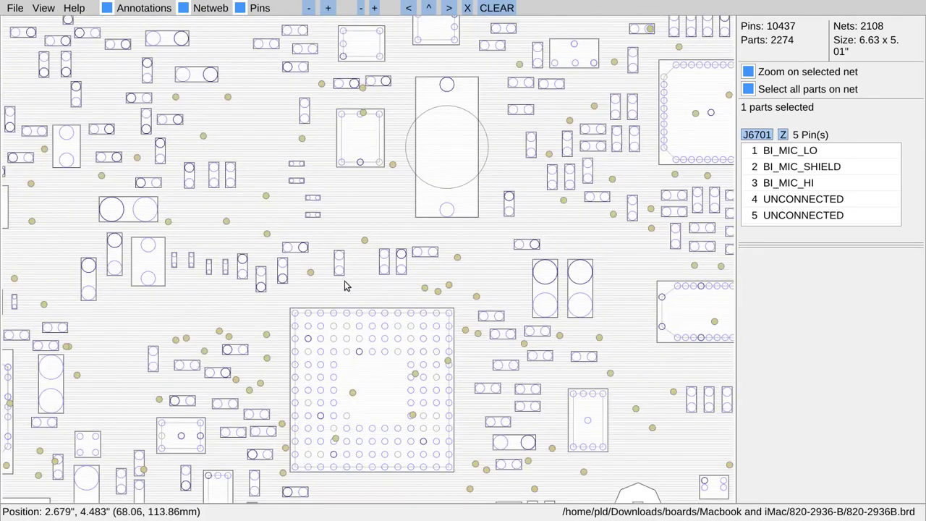
scroll(345, 283, up, 1)
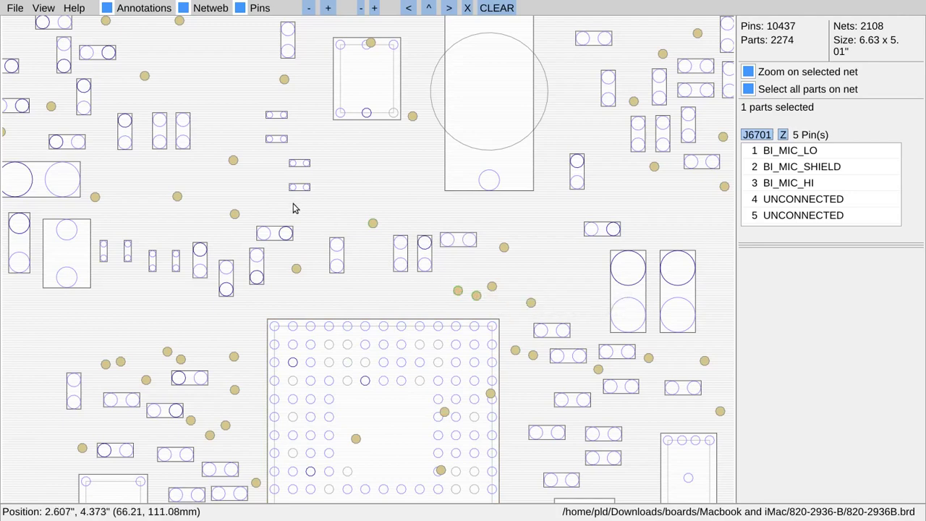
- Zoom out from the square grid-pin chip and look over the components toward the board's upper area
scroll(290, 218, down, 1)
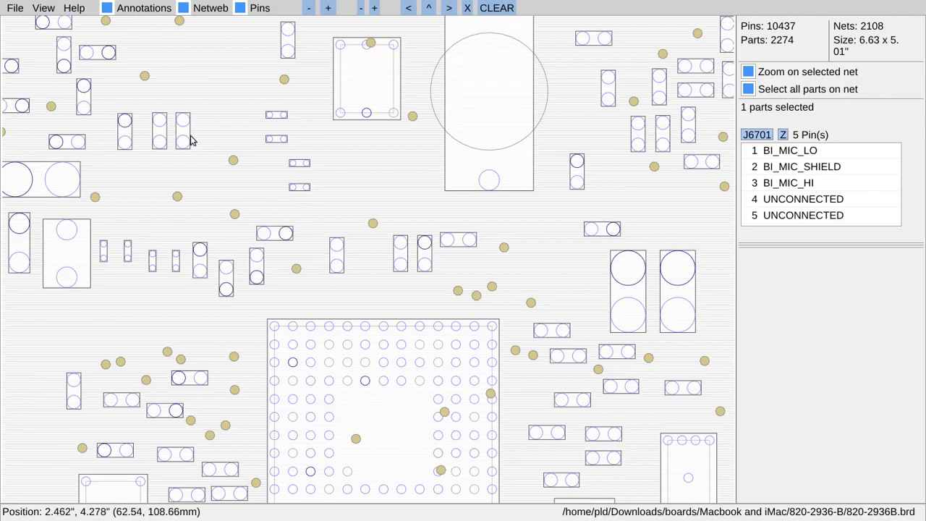
scroll(181, 152, down, 1)
scroll(192, 156, down, 3)
scroll(290, 199, up, 3)
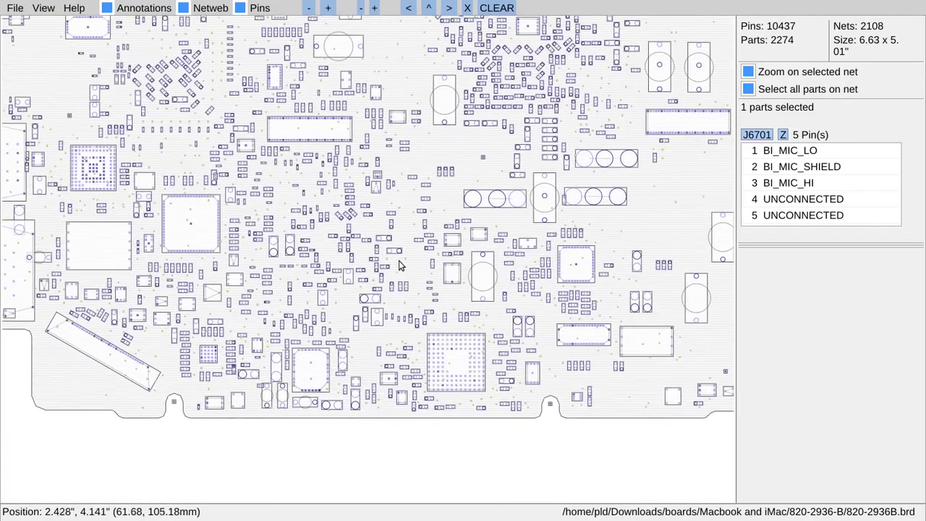
drag(289, 195, 295, 225)
drag(211, 154, 291, 176)
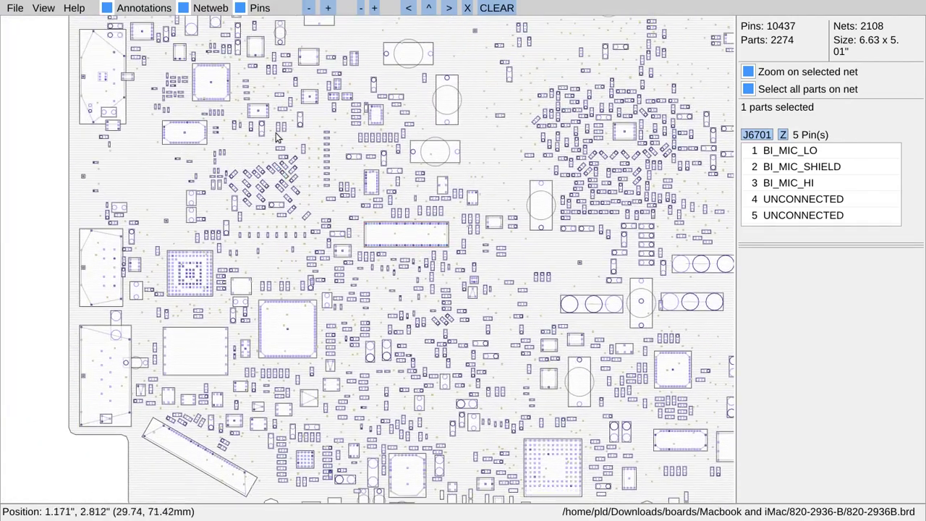
drag(275, 132, 235, 250)
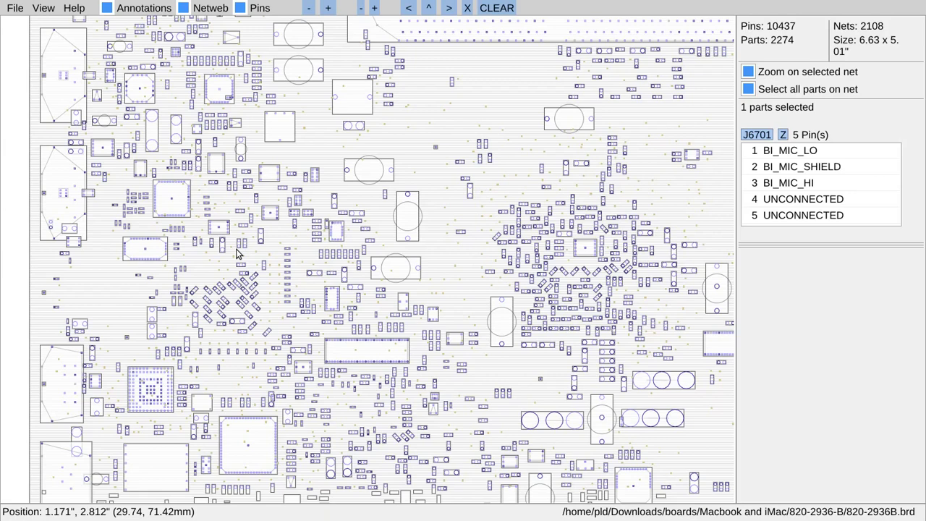
- Search the components and nets for 6901, go to part U6901, and check its surroundings
key(ctrl+f)
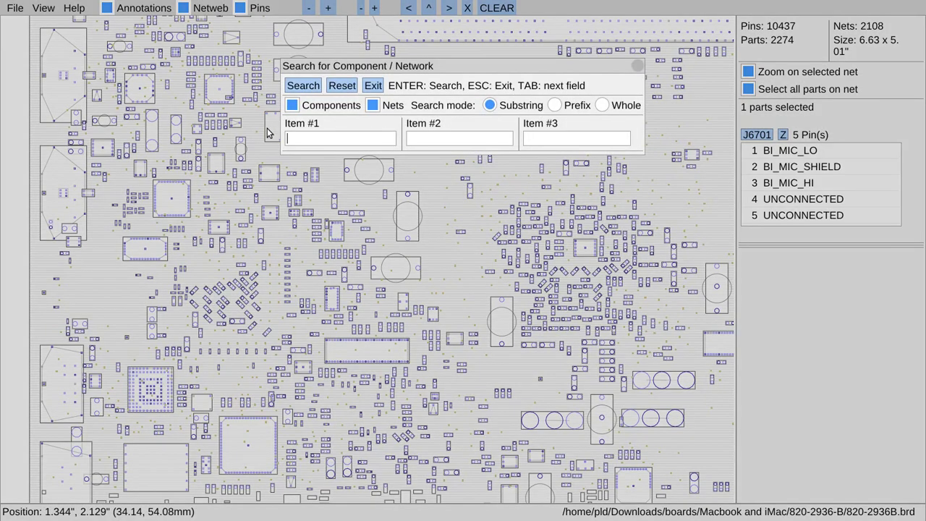
text(6901)
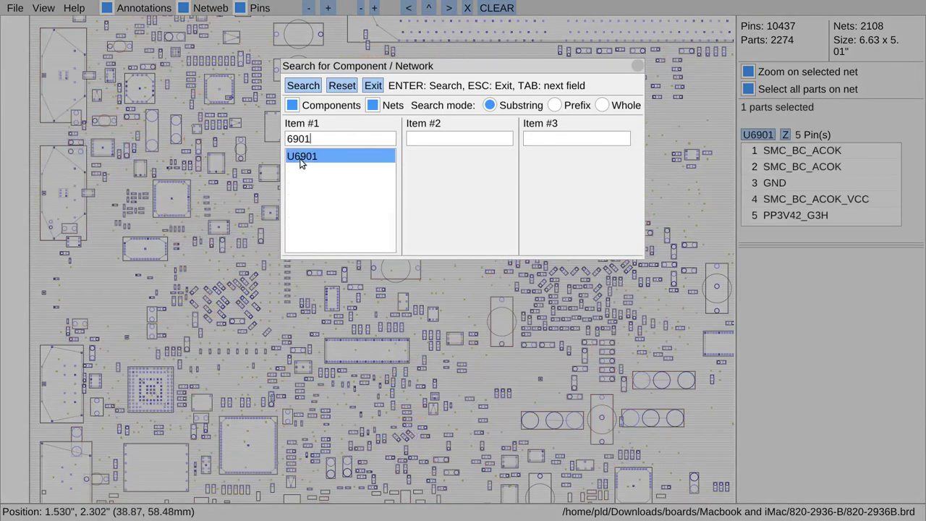
click(303, 164)
key(Return)
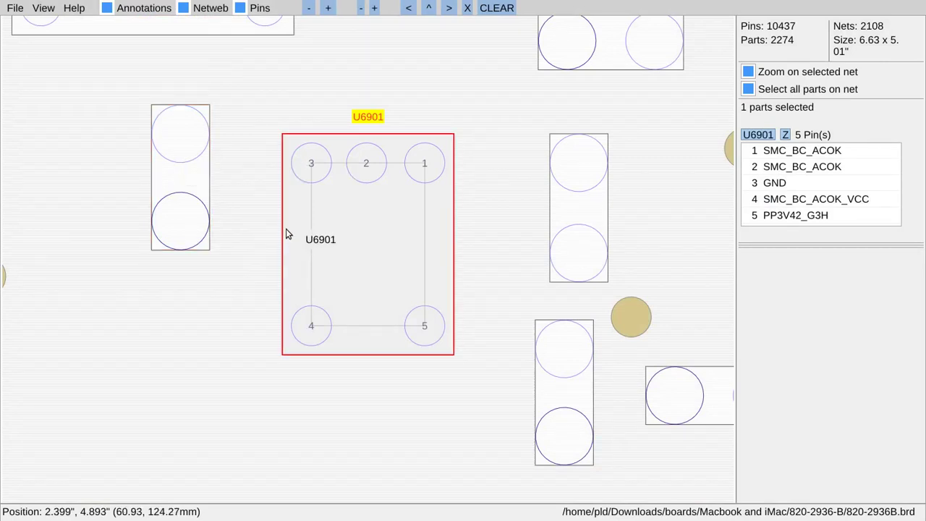
scroll(248, 259, down, 5)
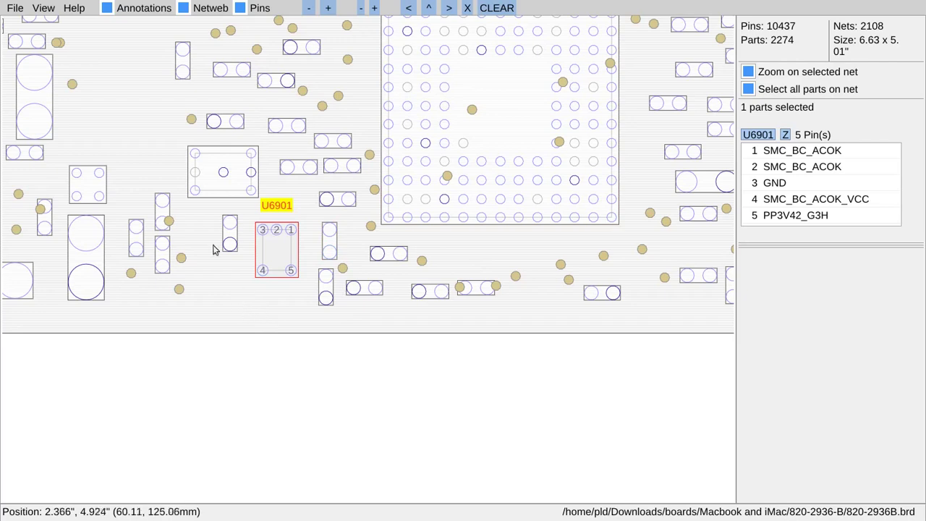
scroll(258, 248, up, 5)
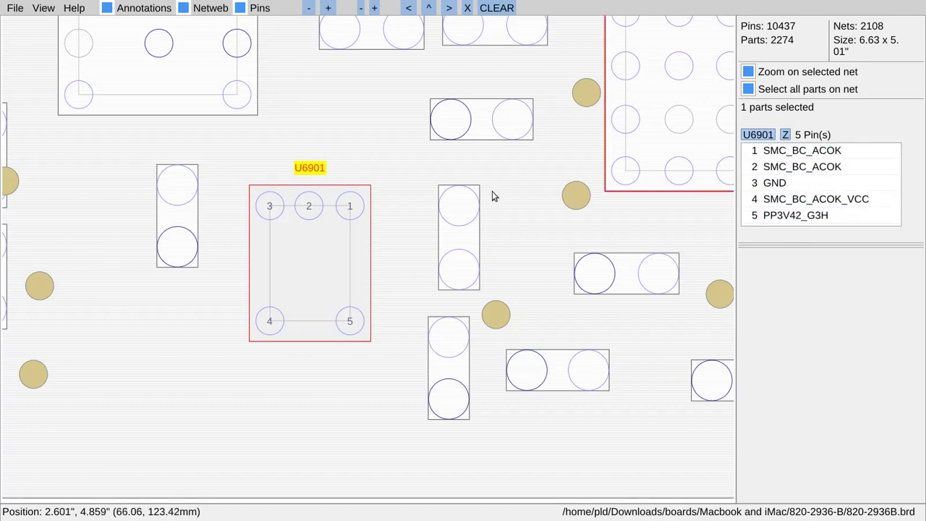
- Pan away from U6901 and recentre the view on the part at the same magnification
drag(303, 252, 127, 326)
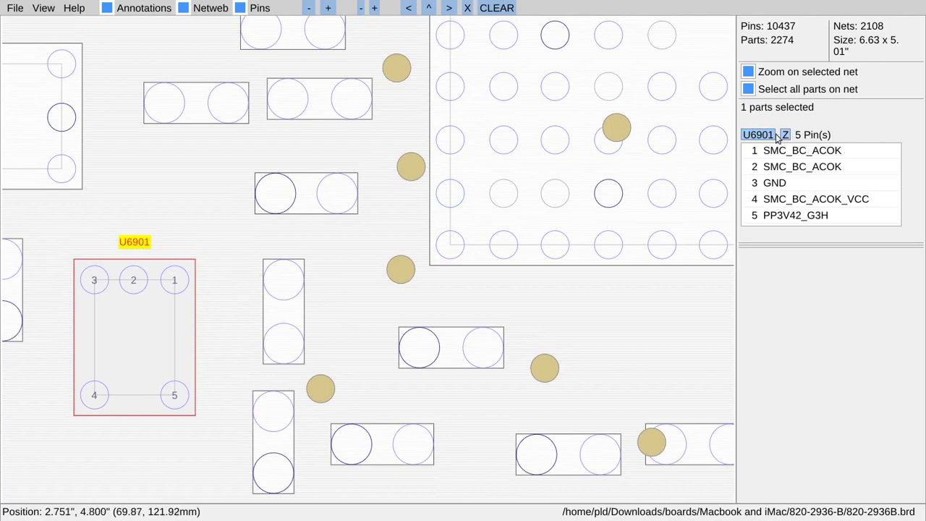
click(762, 139)
click(761, 139)
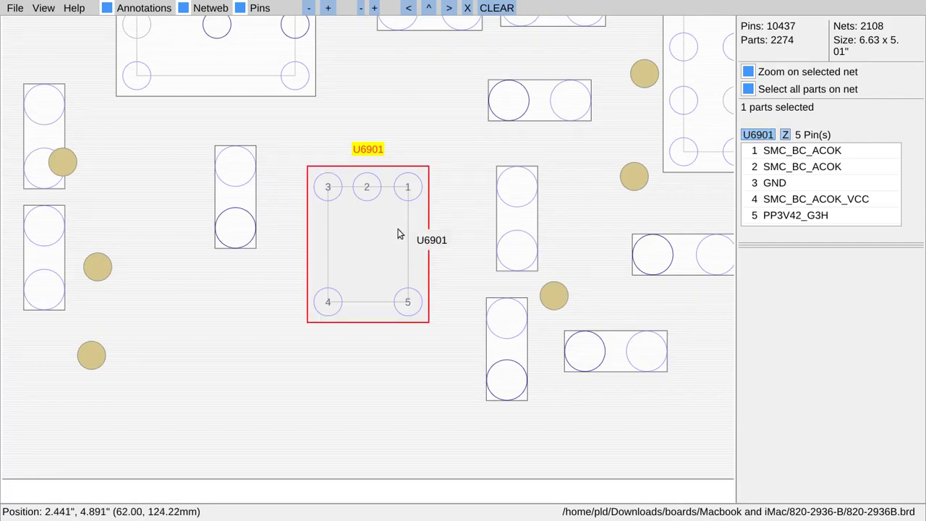
- Zoom far out from U6901 and return to a close-up with the part's own zoom control
drag(399, 234, 181, 323)
scroll(181, 322, down, 5)
scroll(180, 323, down, 5)
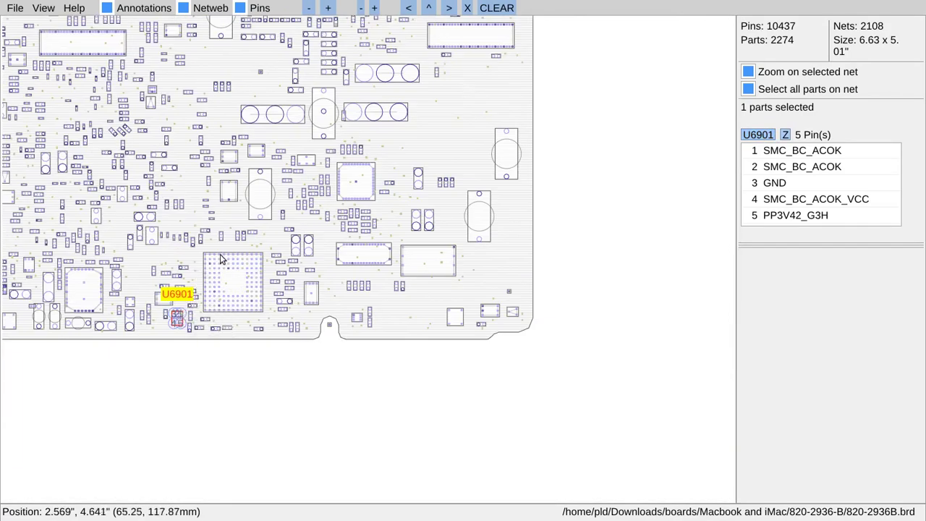
click(786, 135)
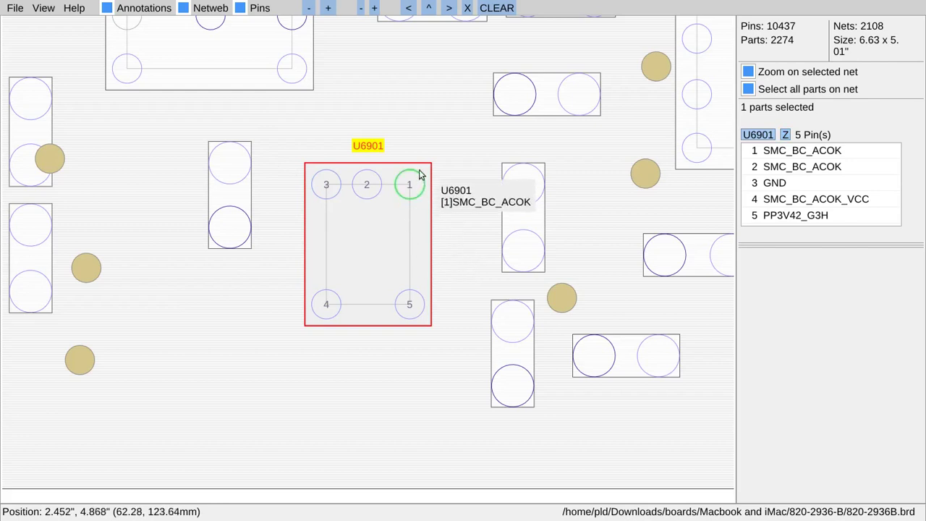
- Select the SMC_BC_ACOK net from pin 1 of U6901 and review the list of parts connected to it
click(787, 149)
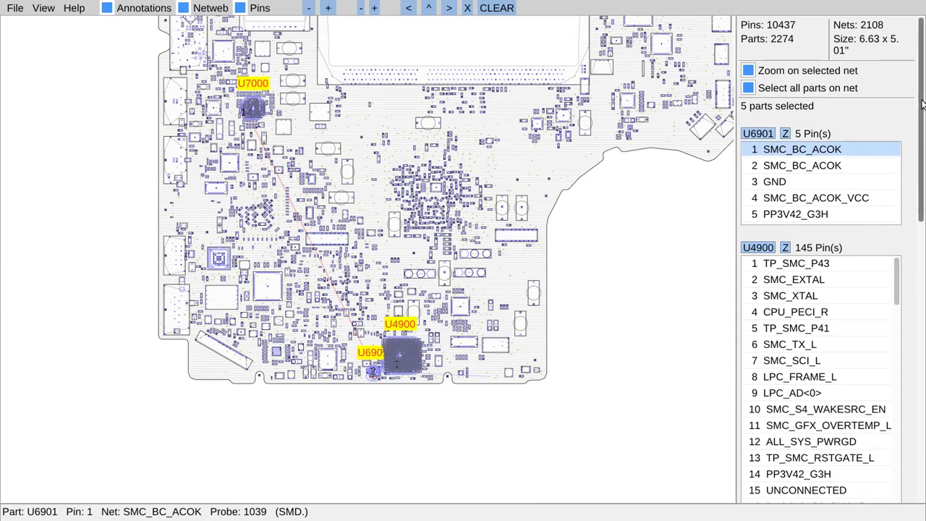
scroll(922, 116, down, 2)
drag(922, 116, 921, 7)
drag(925, 340, 919, 392)
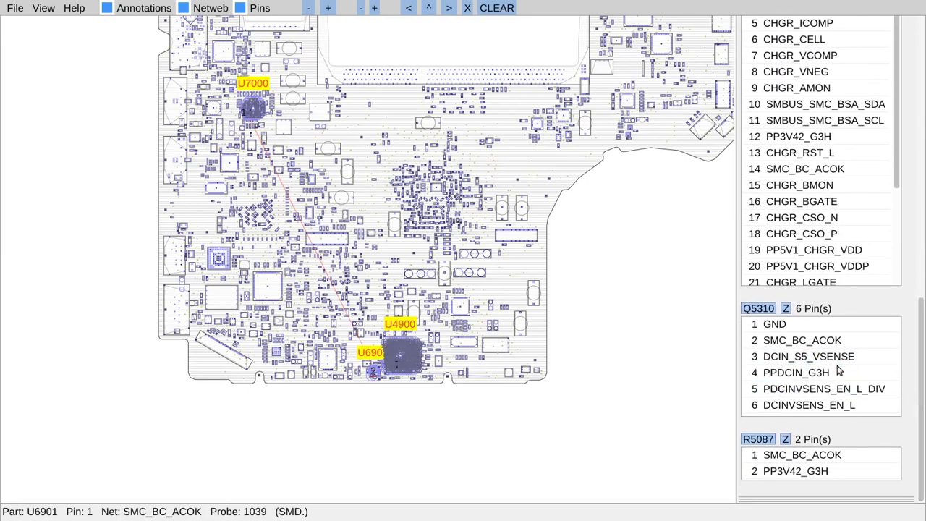
- Go to part R5087 on the net and trace the net web lines between it and Q5310
click(759, 440)
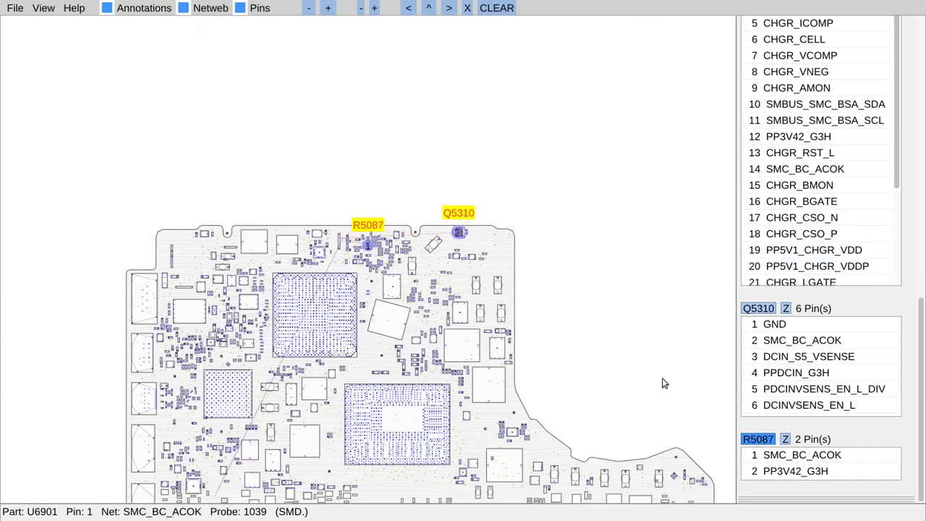
scroll(382, 239, up, 4)
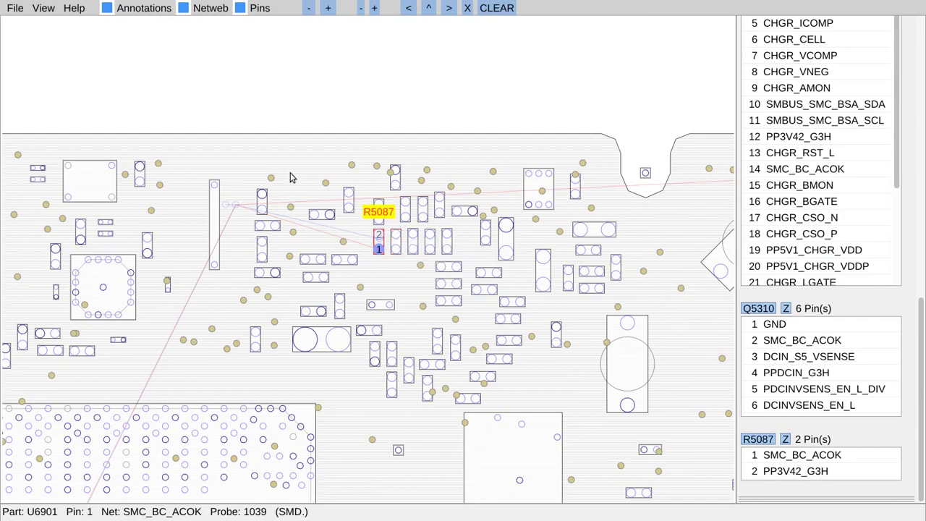
drag(669, 220, 415, 238)
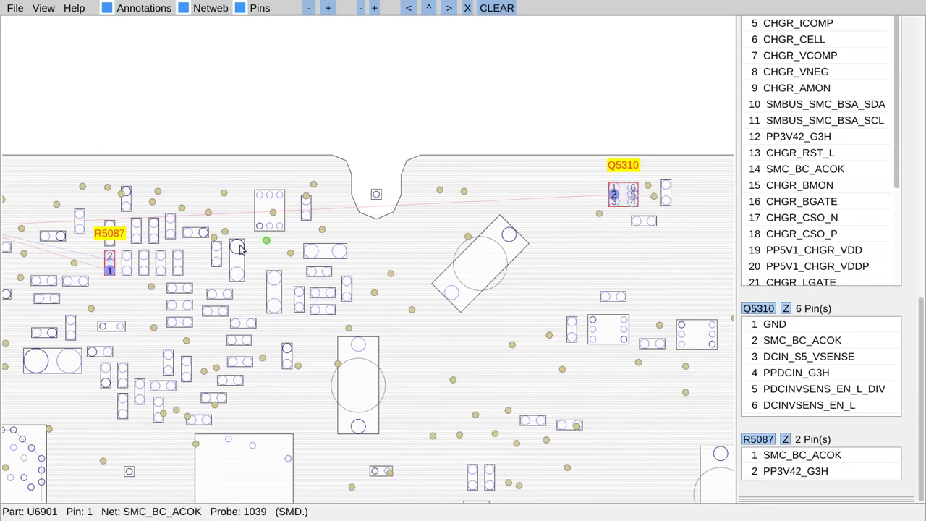
drag(204, 268, 455, 109)
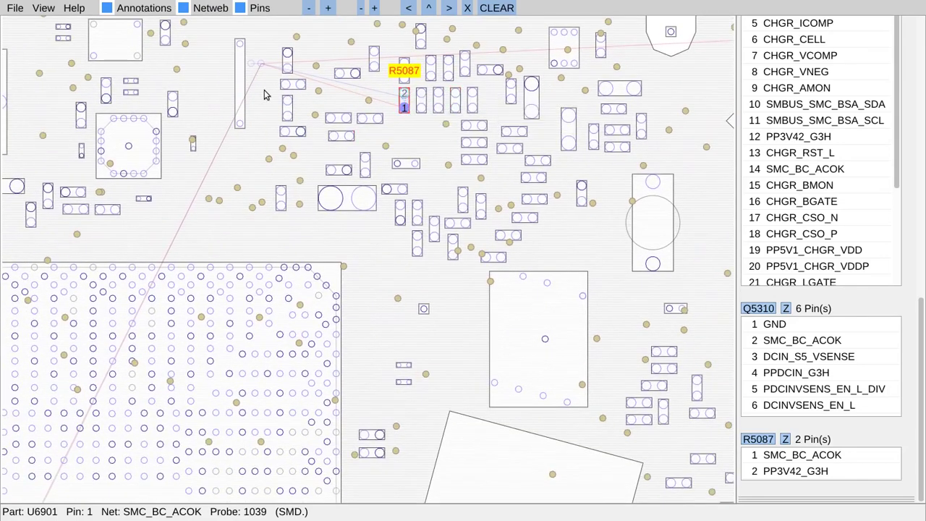
drag(334, 99, 359, 236)
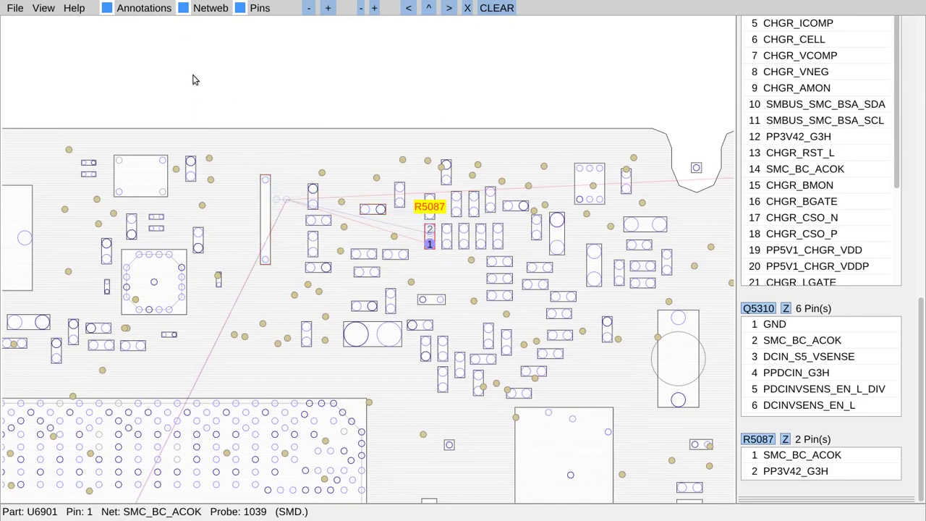
- Switch the net web off and back on, and examine the point where its lines meet
click(184, 8)
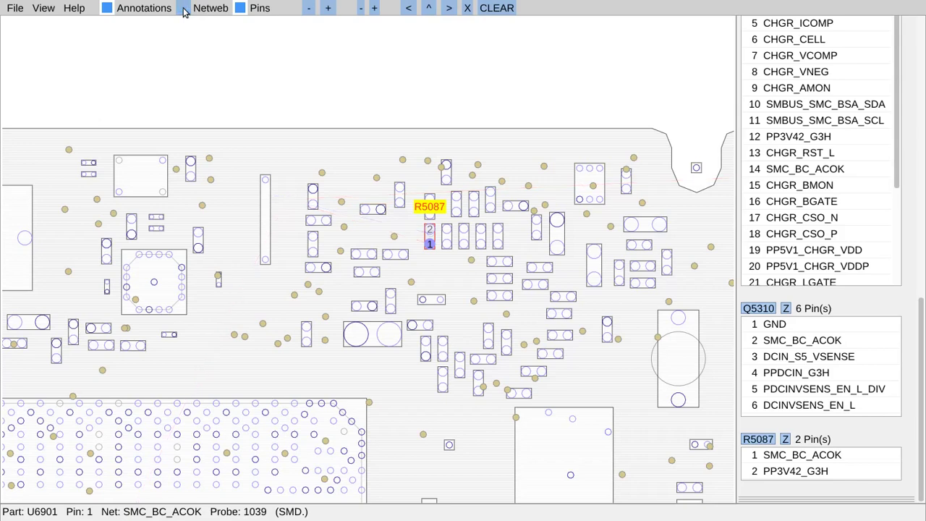
click(184, 8)
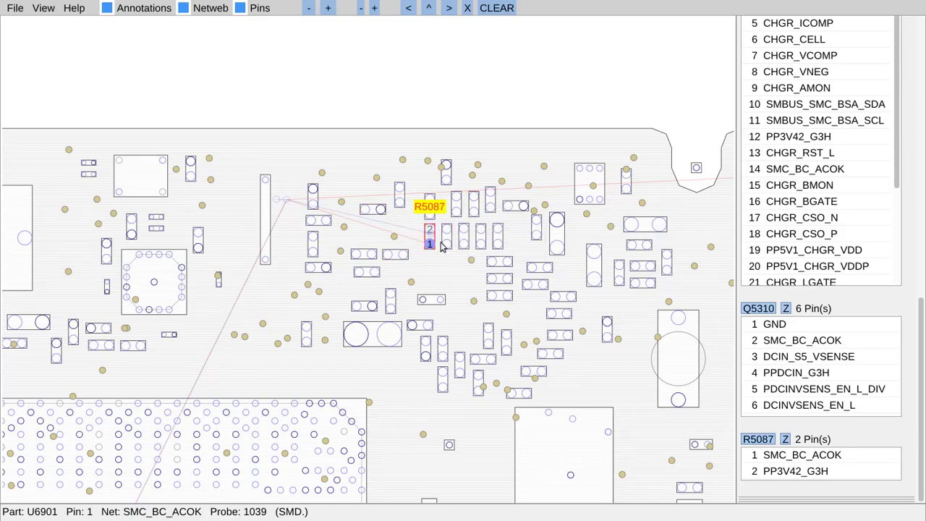
scroll(284, 206, up, 5)
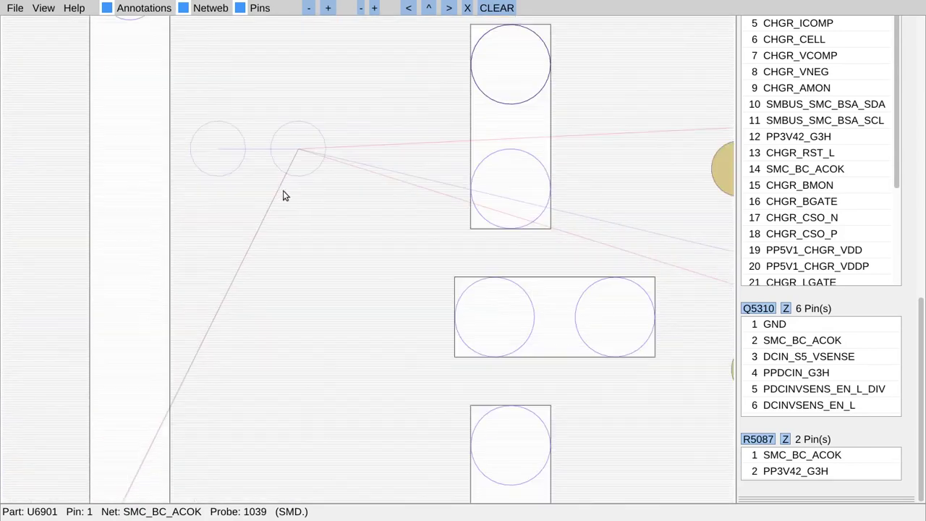
scroll(292, 170, down, 2)
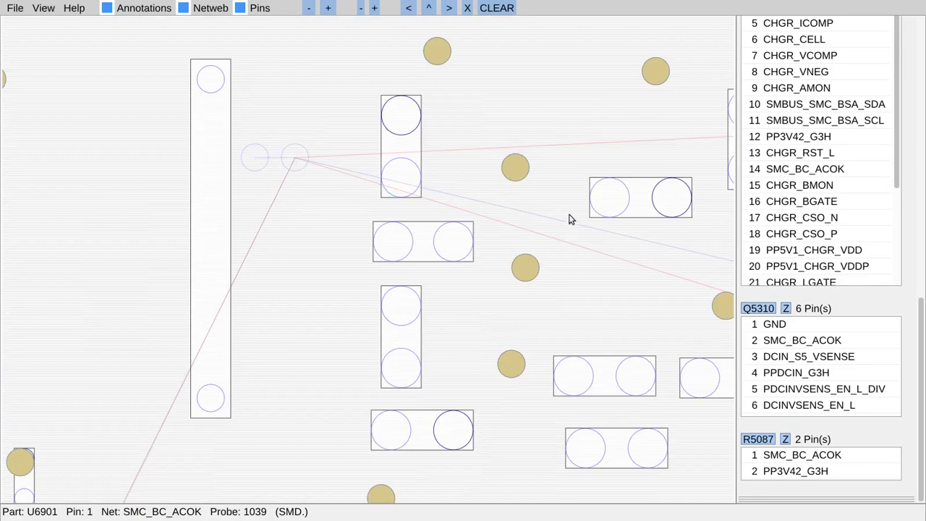
- Flip to the board side holding U6901 and follow the net web lines past U4900 to the edge notch
click(294, 161)
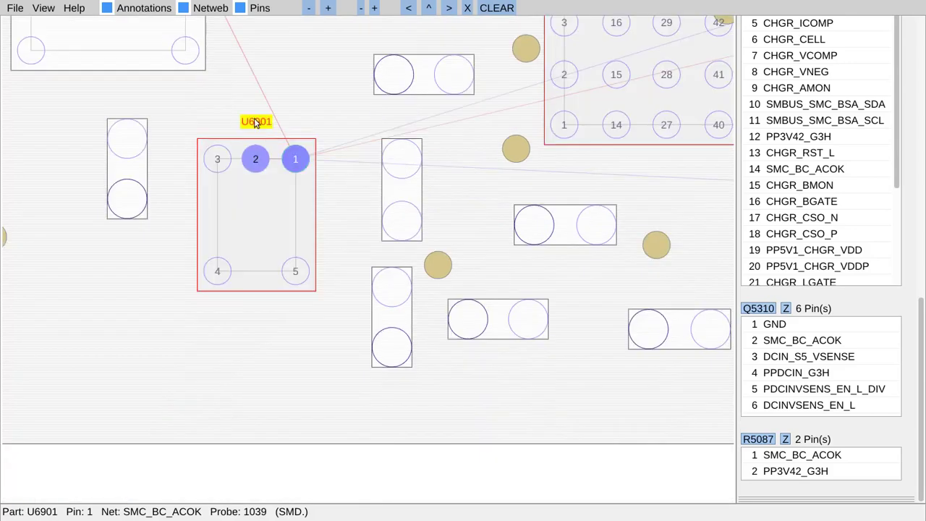
scroll(294, 161, down, 2)
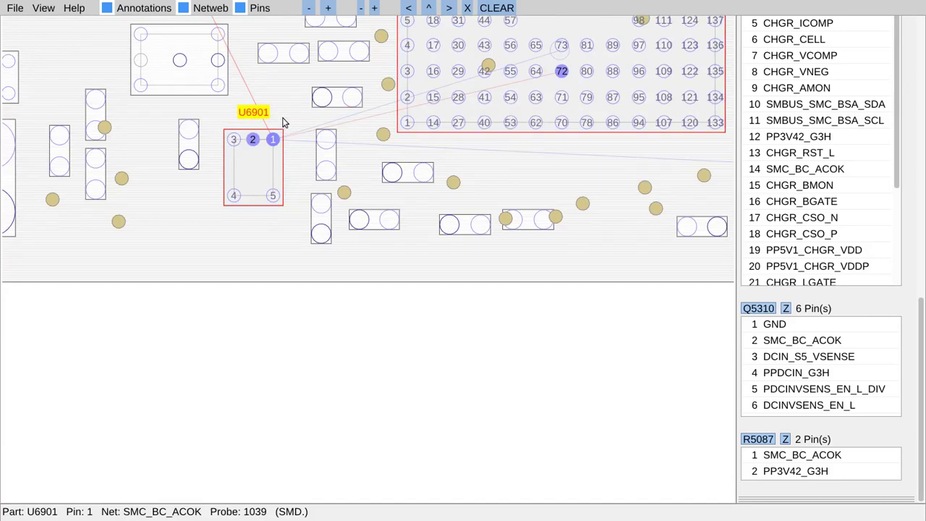
drag(283, 120, 194, 259)
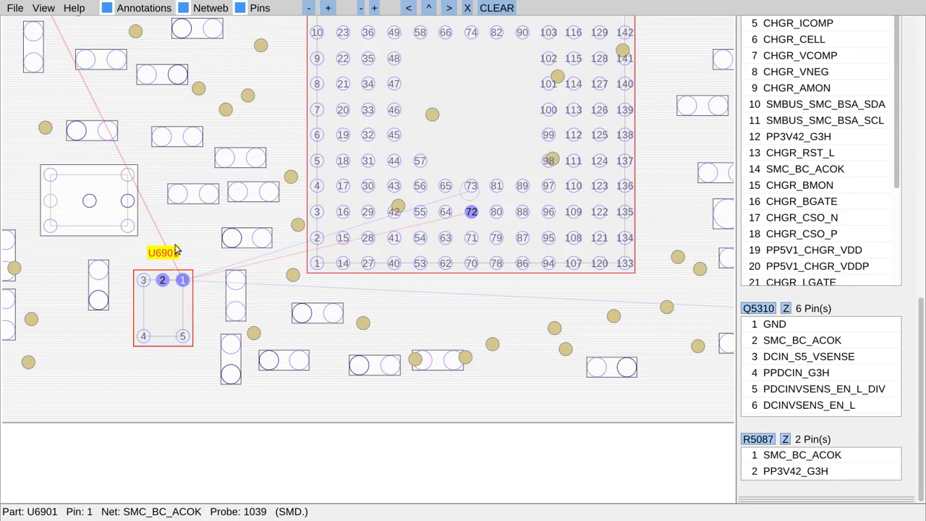
drag(181, 120, 224, 282)
scroll(191, 93, up, 1)
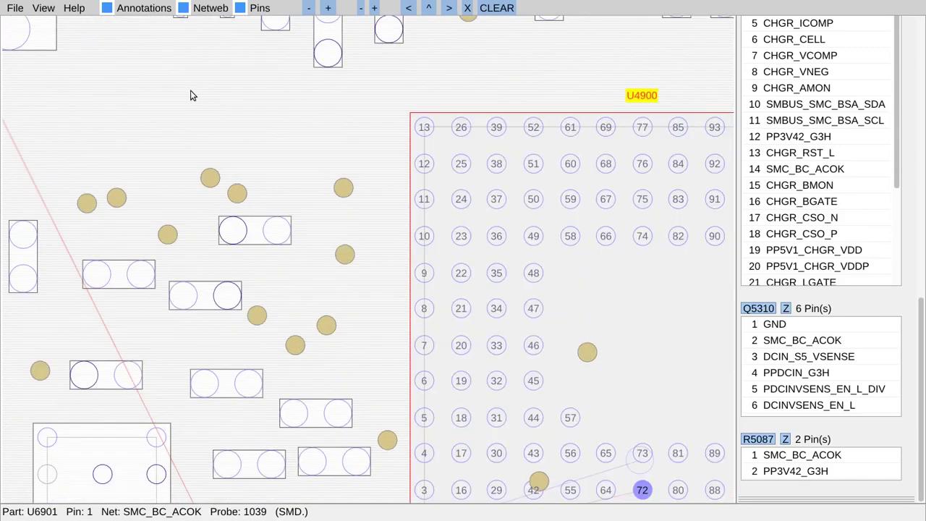
scroll(192, 99, down, 3)
drag(113, 136, 162, 155)
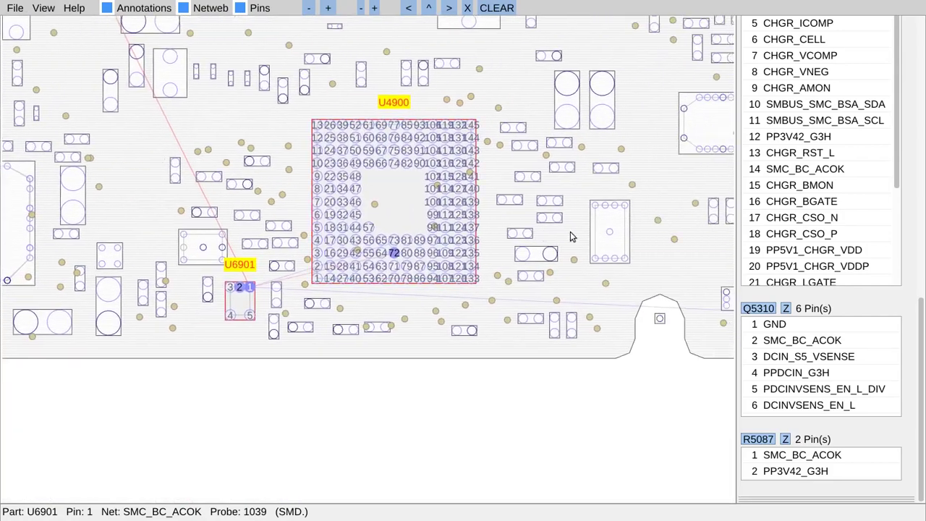
drag(574, 234, 203, 244)
scroll(217, 329, up, 3)
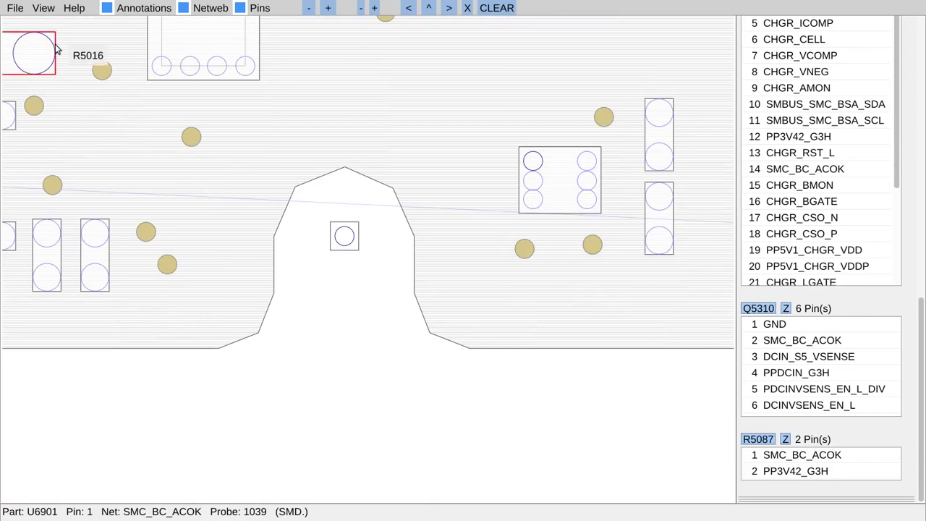
- Turn off the board fill and clear the current part and net selection
click(48, 15)
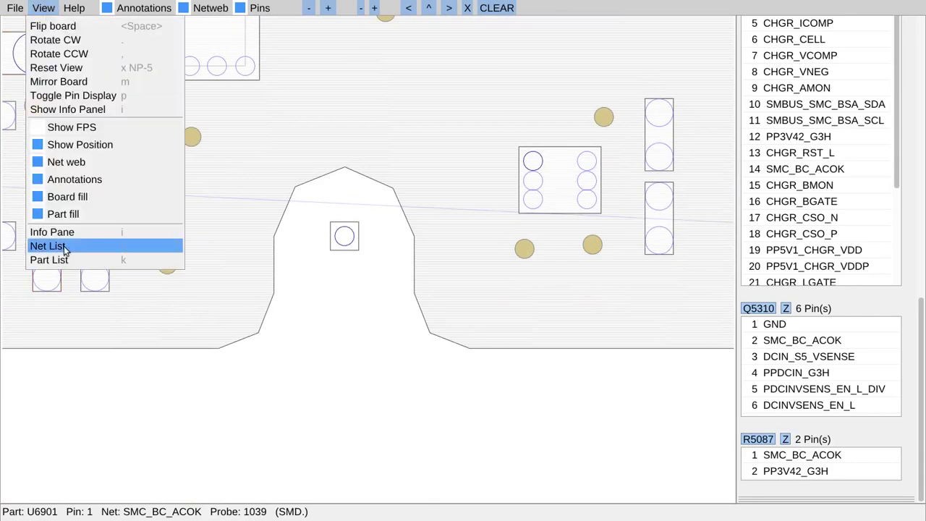
click(62, 202)
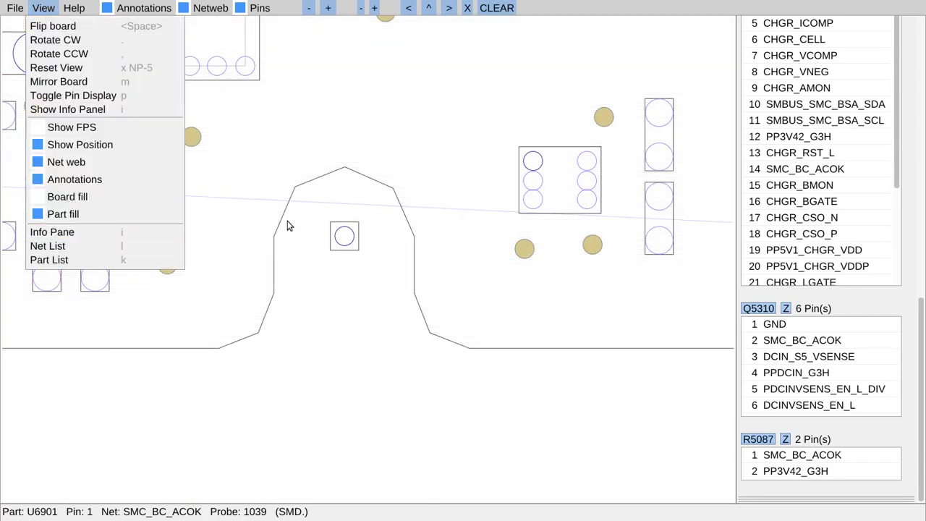
click(193, 420)
- Zoom out and pan across the board to inspect how it looks without the fill
scroll(198, 372, down, 5)
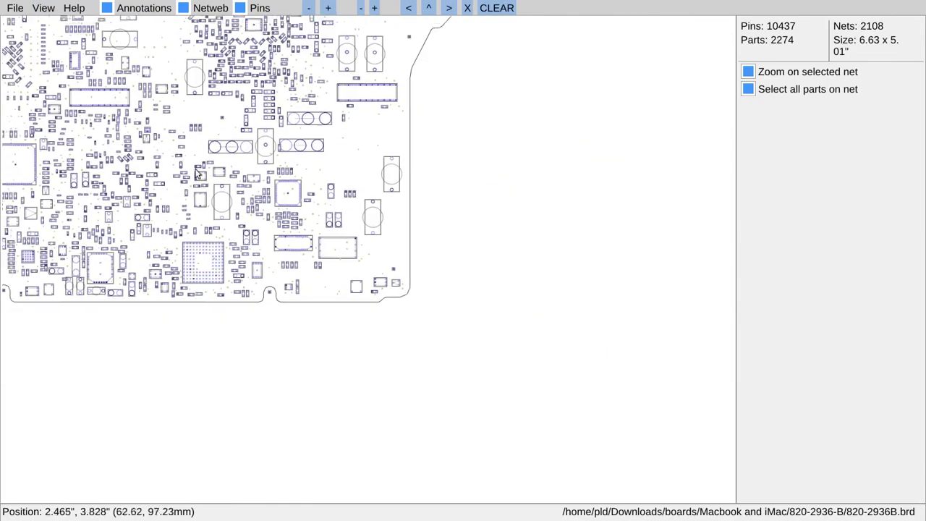
drag(195, 169, 385, 293)
drag(250, 132, 241, 254)
drag(426, 165, 324, 178)
drag(242, 400, 293, 185)
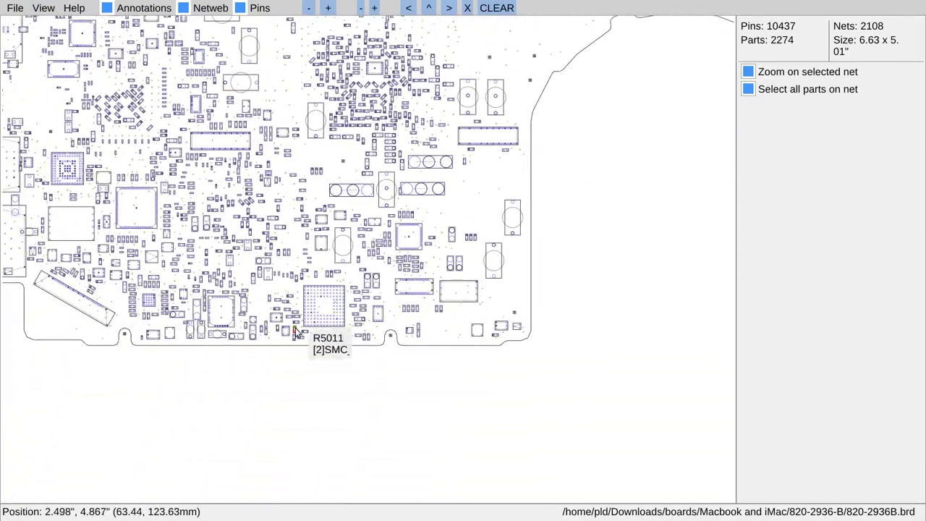
drag(190, 128, 322, 289)
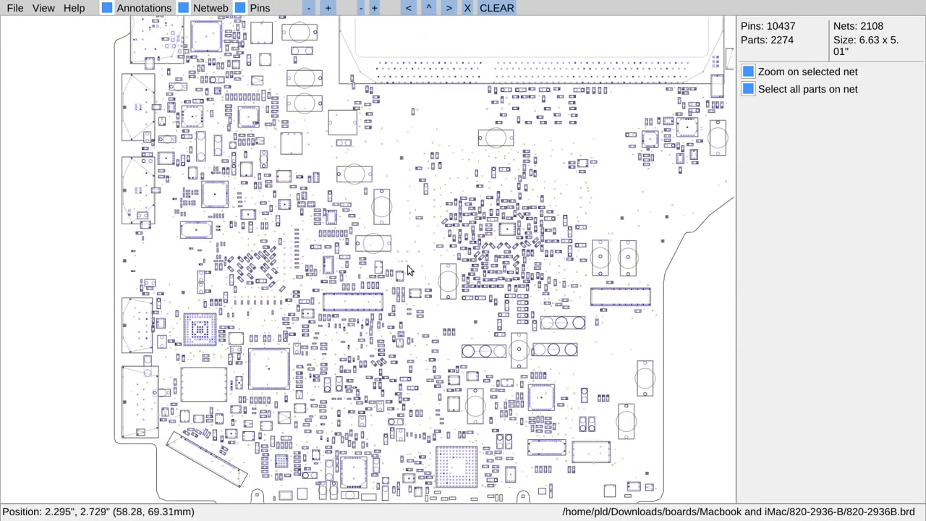
- Turn the board fill back on while viewing the notch in the board edge
drag(389, 342, 312, 316)
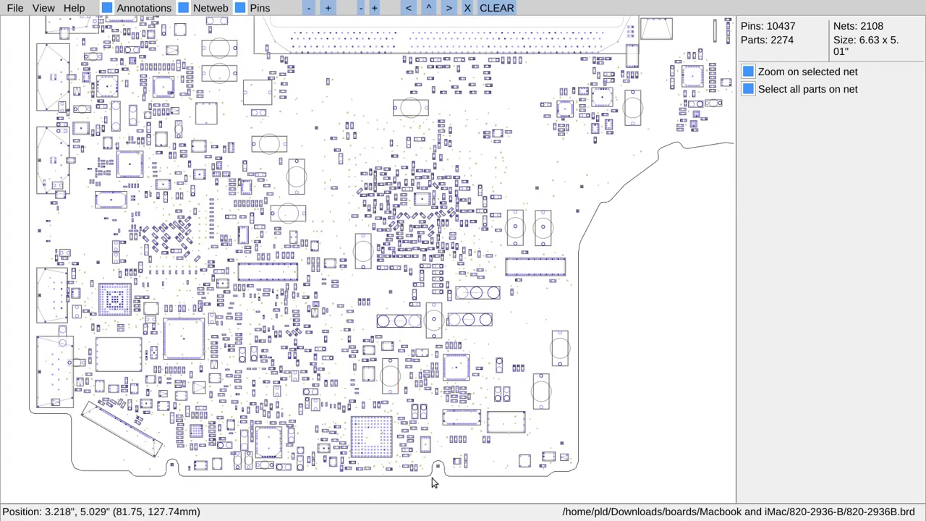
mouse_move(355, 381)
mouse_down()
mouse_move(360, 295)
mouse_move(337, 381)
mouse_up()
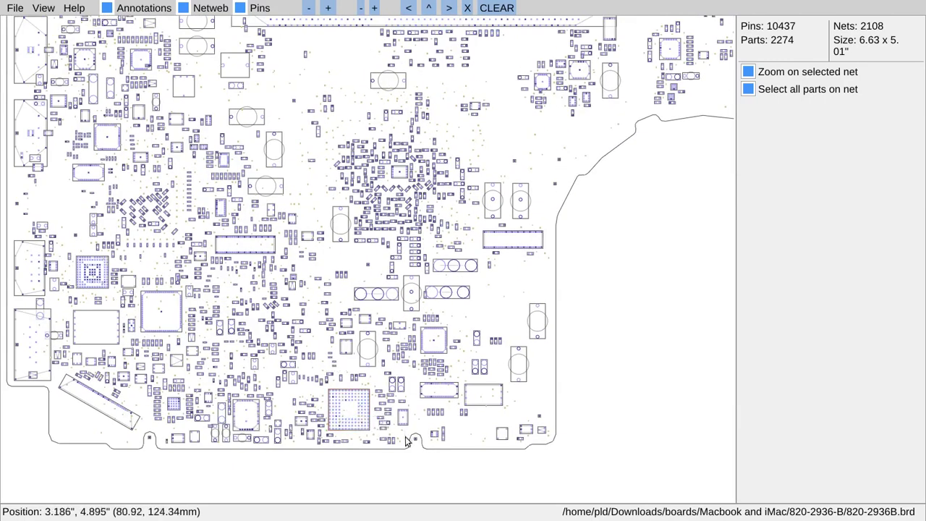
scroll(390, 456, up, 5)
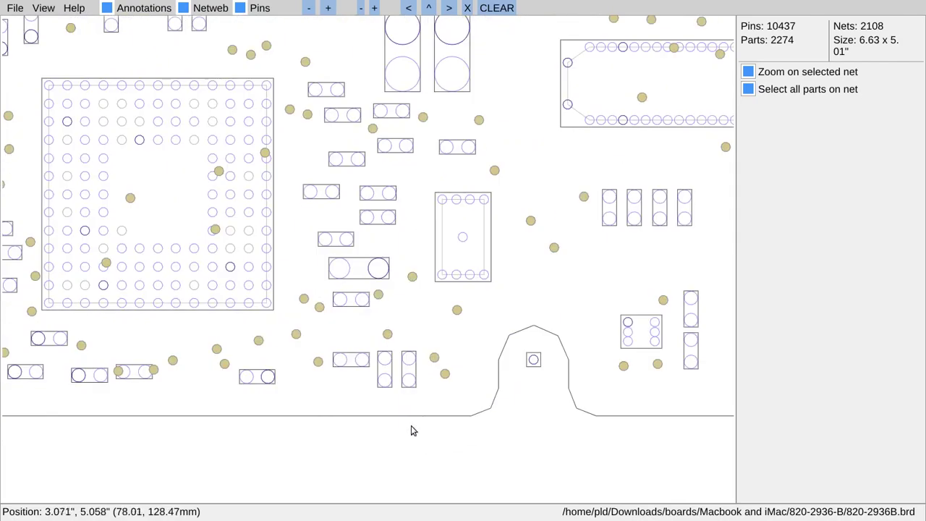
drag(475, 186, 397, 224)
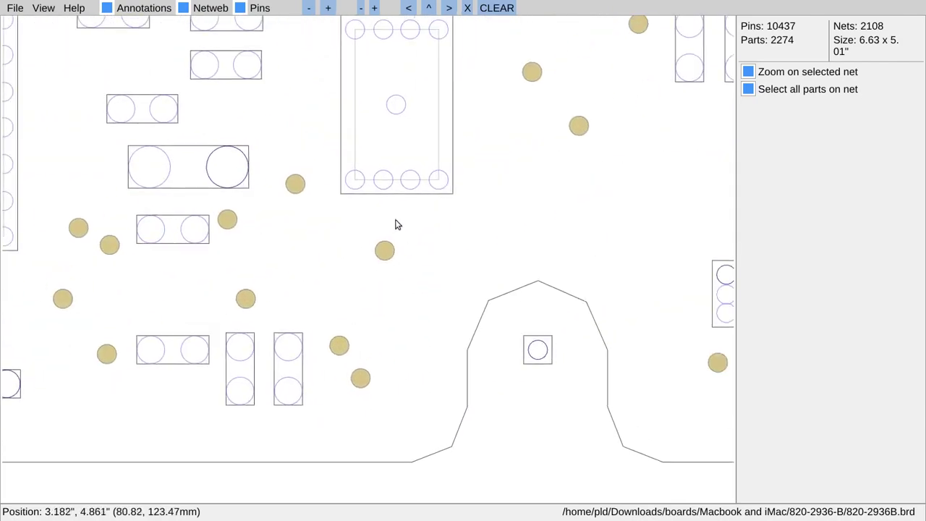
click(46, 10)
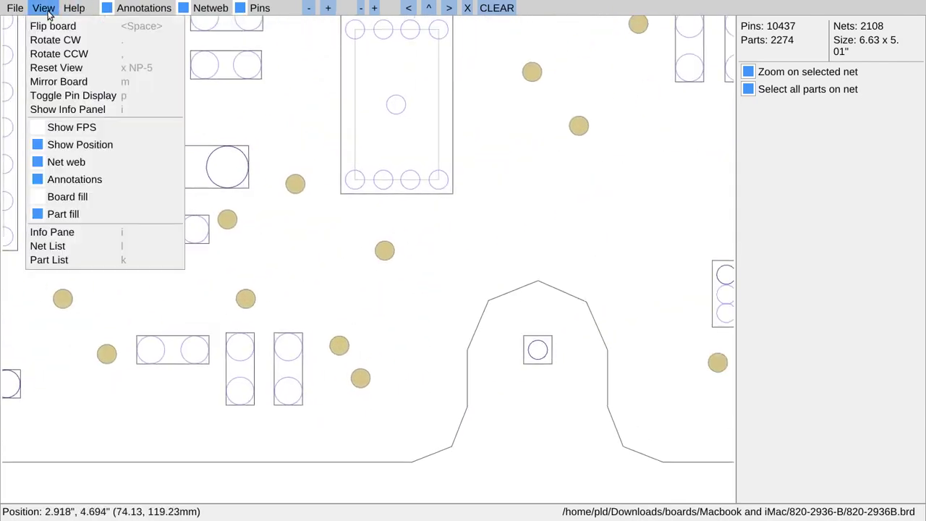
click(61, 197)
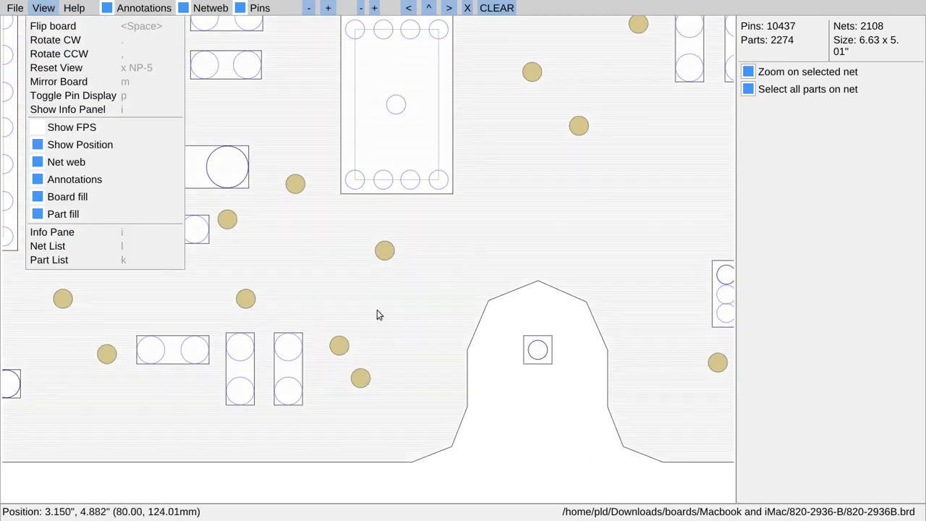
click(389, 478)
- Zoom and pan across the board, including J5100 and Q7085, to inspect how it looks with the fill
scroll(556, 191, down, 3)
drag(583, 150, 530, 212)
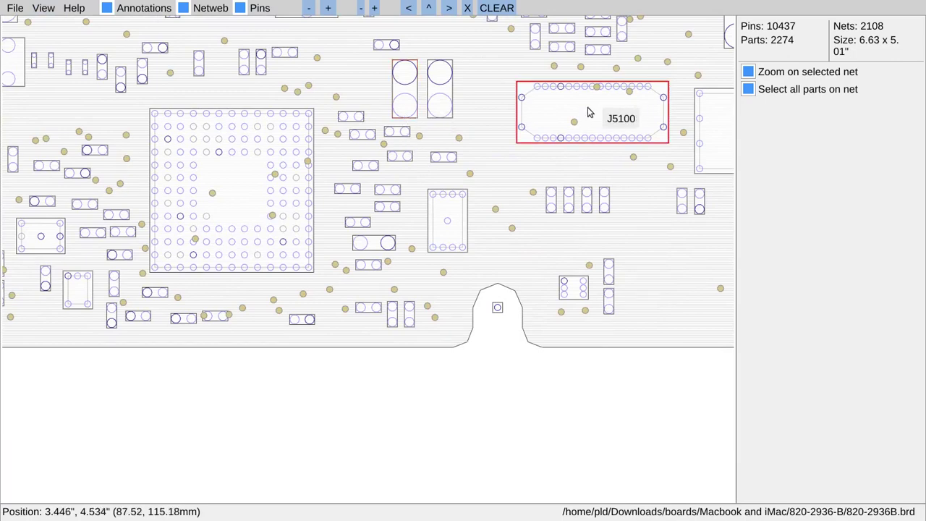
drag(589, 114, 325, 219)
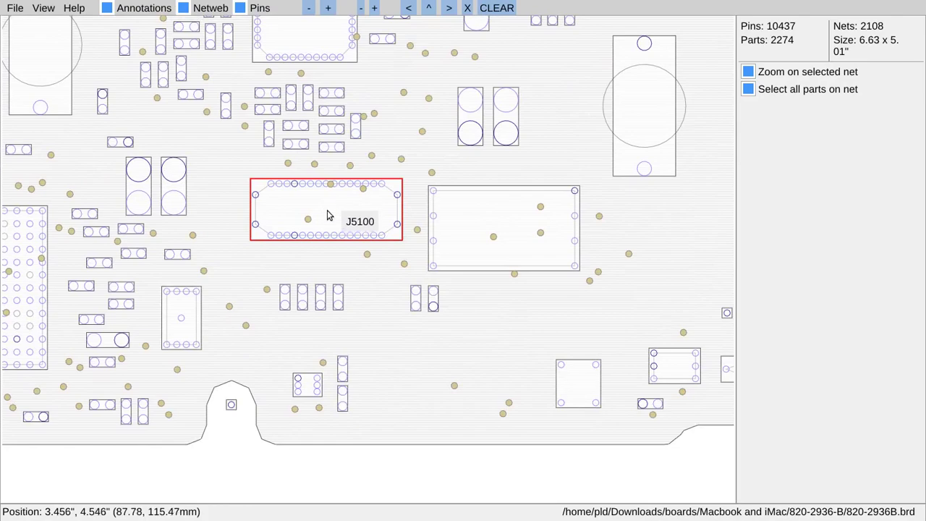
scroll(327, 215, down, 5)
scroll(337, 264, up, 3)
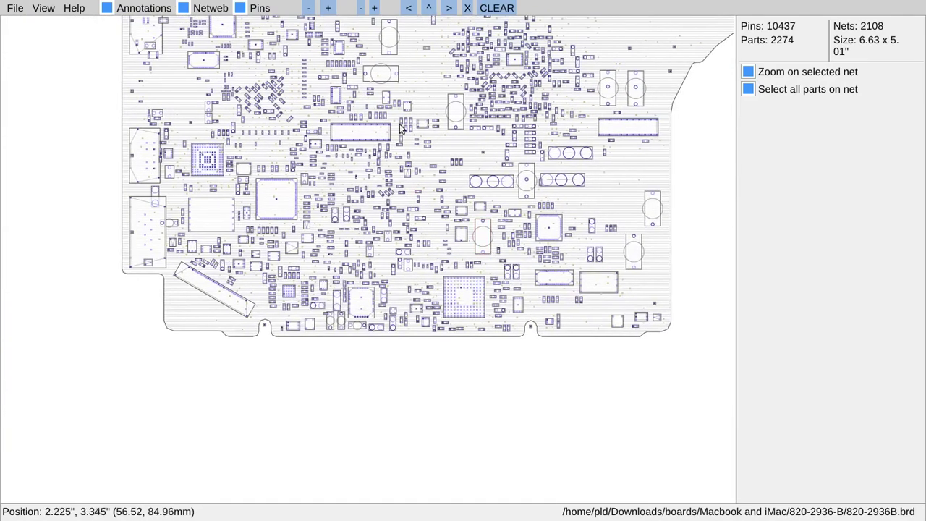
drag(271, 107, 235, 194)
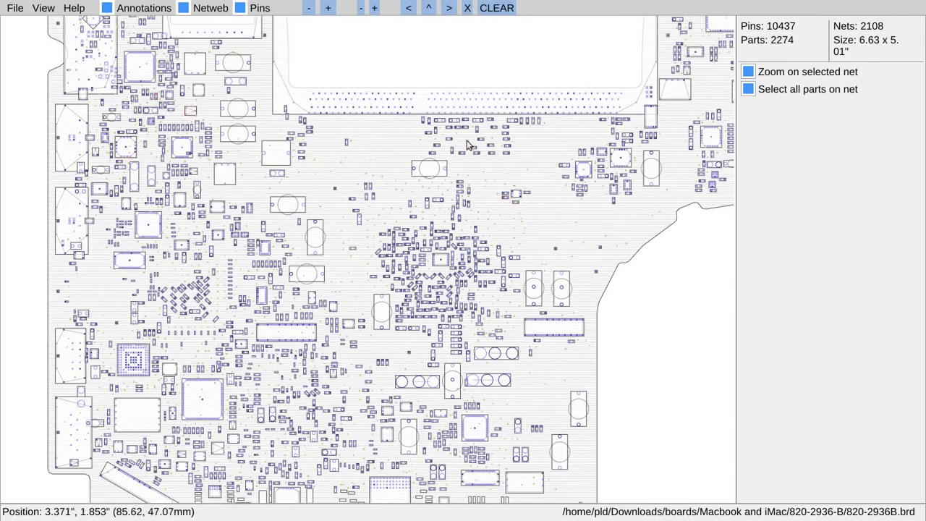
scroll(265, 187, up, 3)
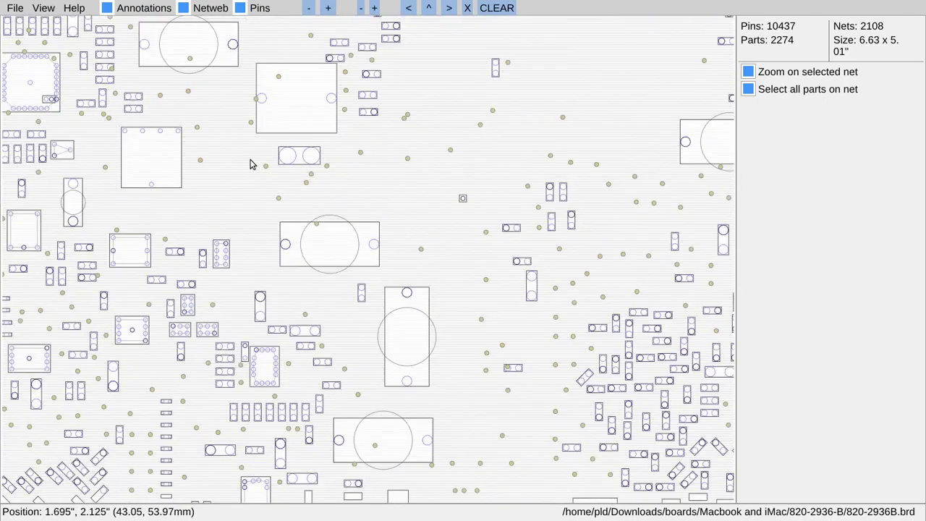
scroll(181, 134, up, 3)
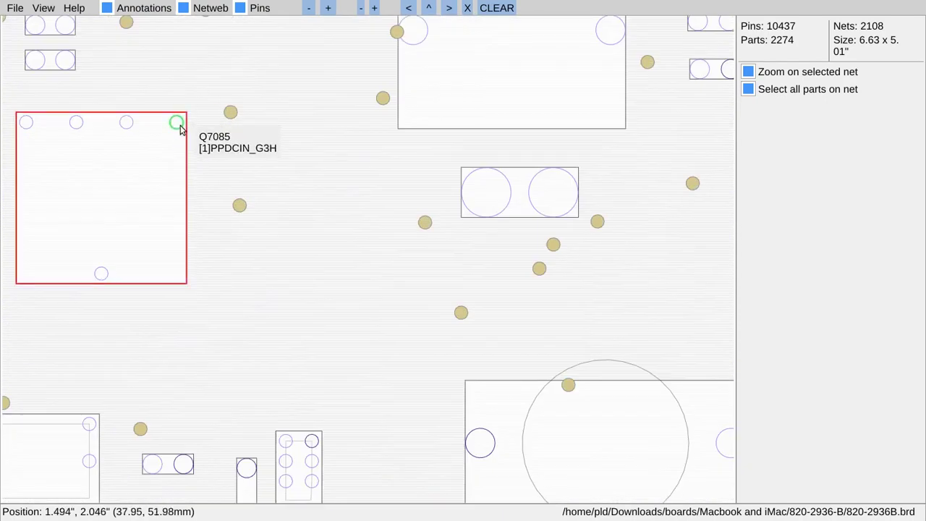
scroll(252, 130, down, 5)
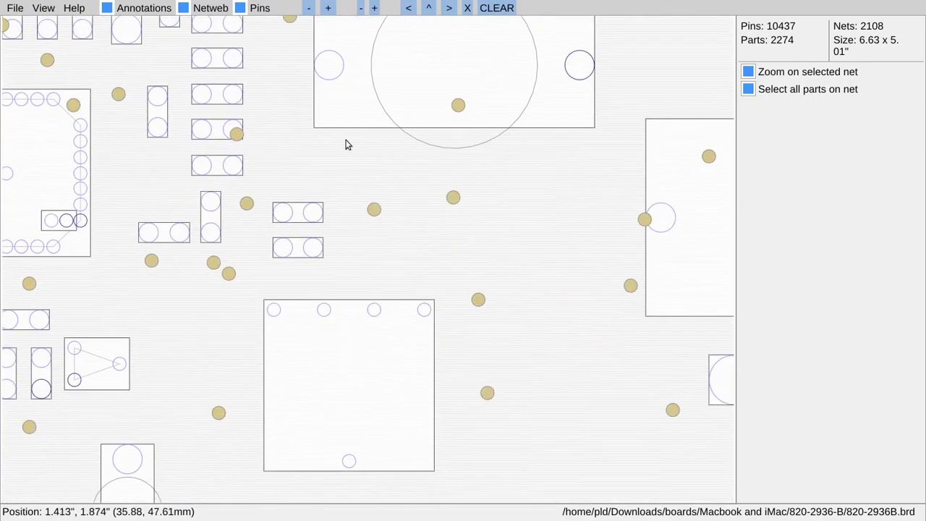
drag(339, 204, 419, 274)
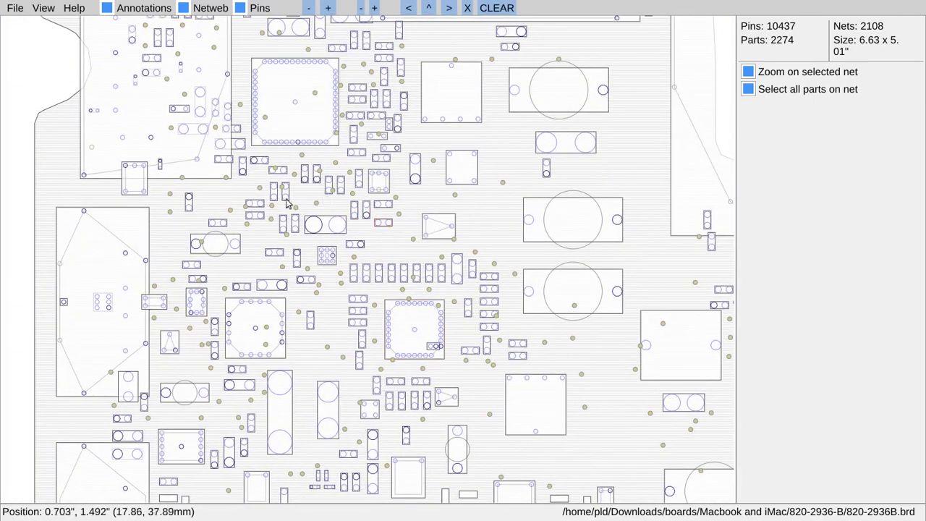
drag(423, 241, 252, 160)
- Search for component U6901 and bring it into view
key(ctrl+f)
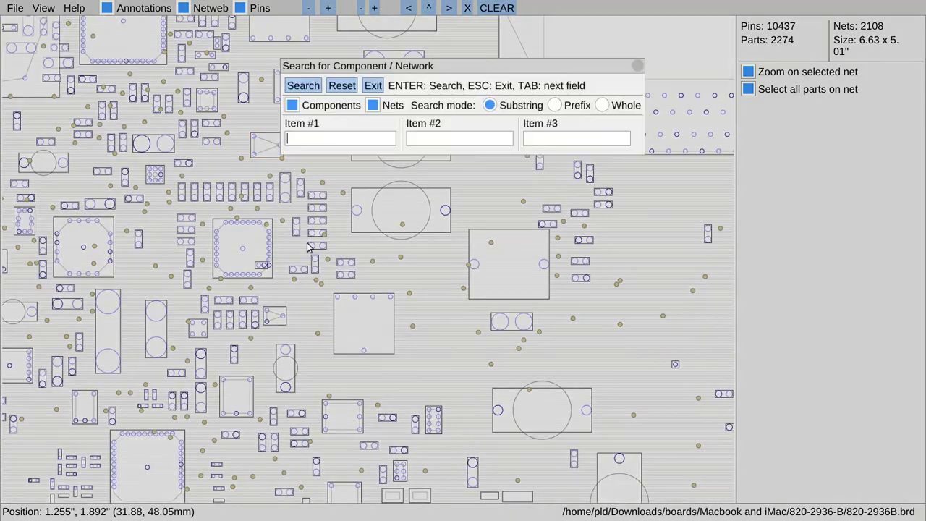
text(U6901)
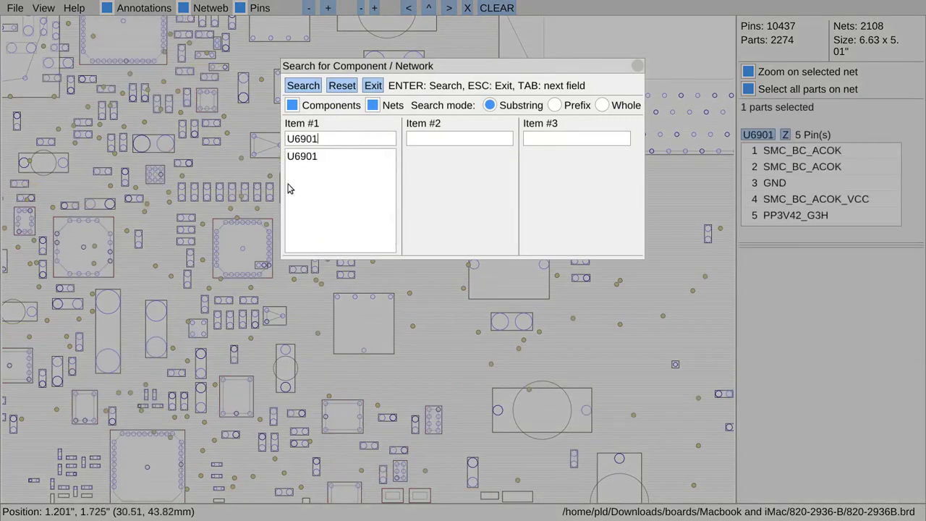
key(Return)
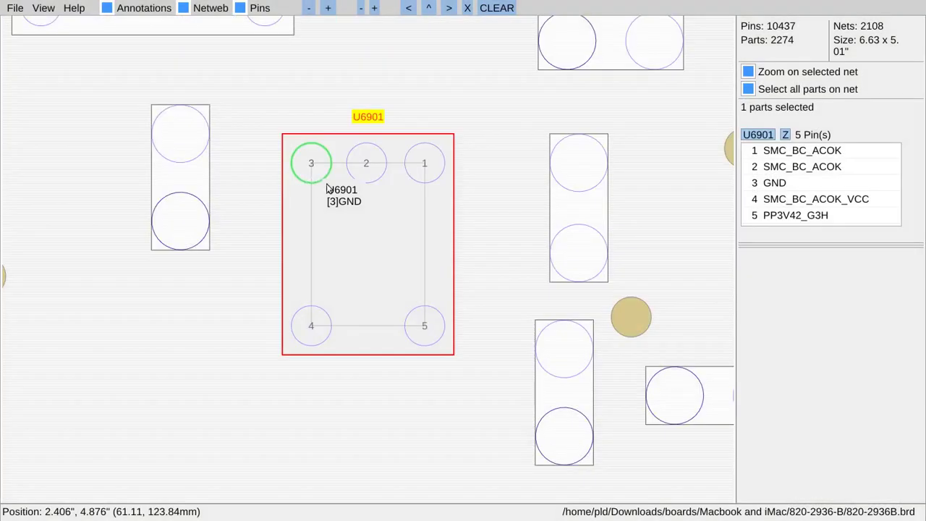
- Annotate pin 1 of U6901 with "Unsure of how to appropriately pronounce this network name. Some people say AC-OK, others do not."
right_click(425, 168)
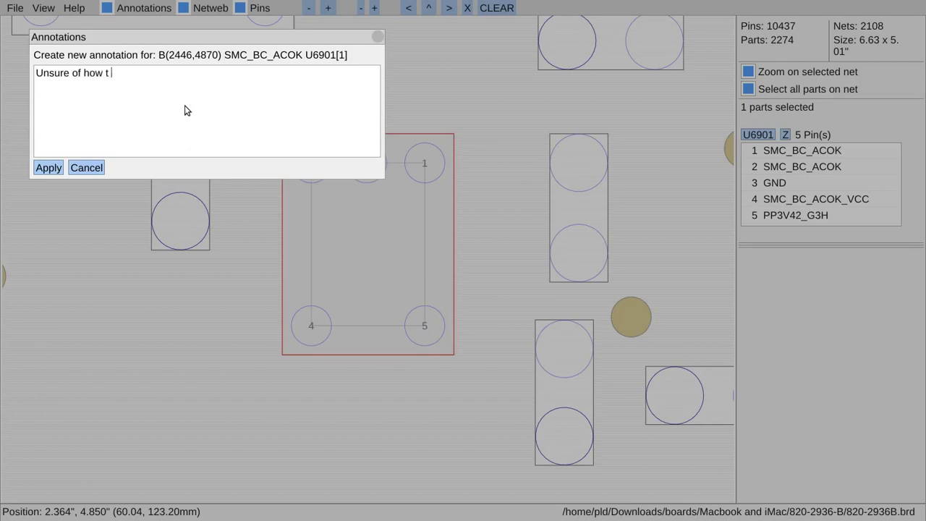
text(appropriately pronounce)
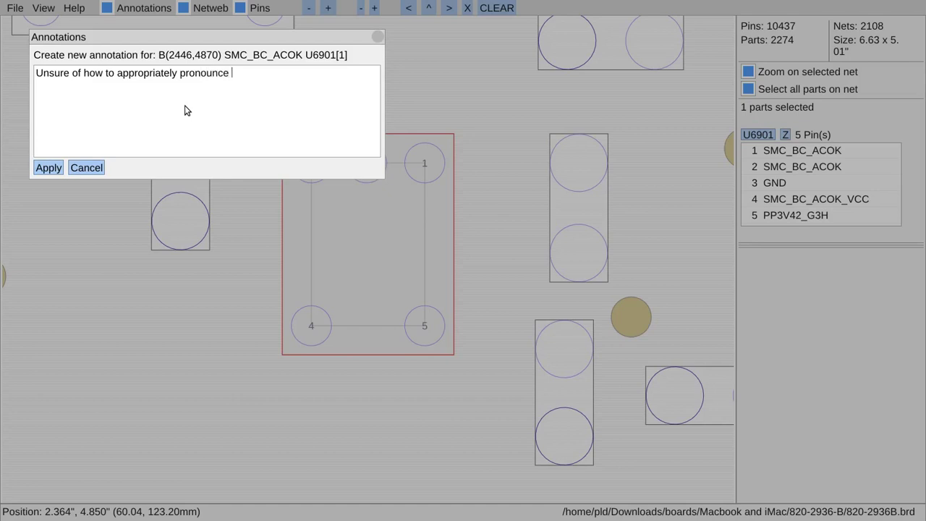
text( this network name)
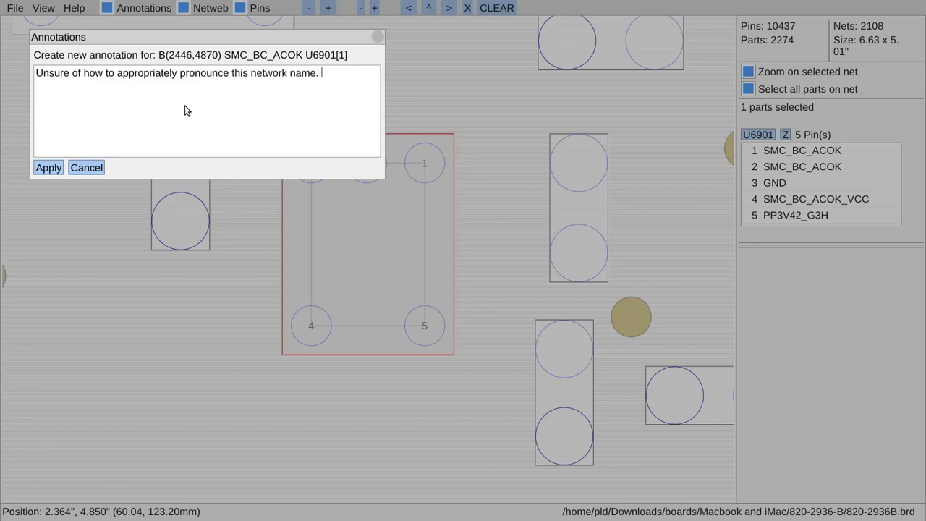
text(. Some people say)
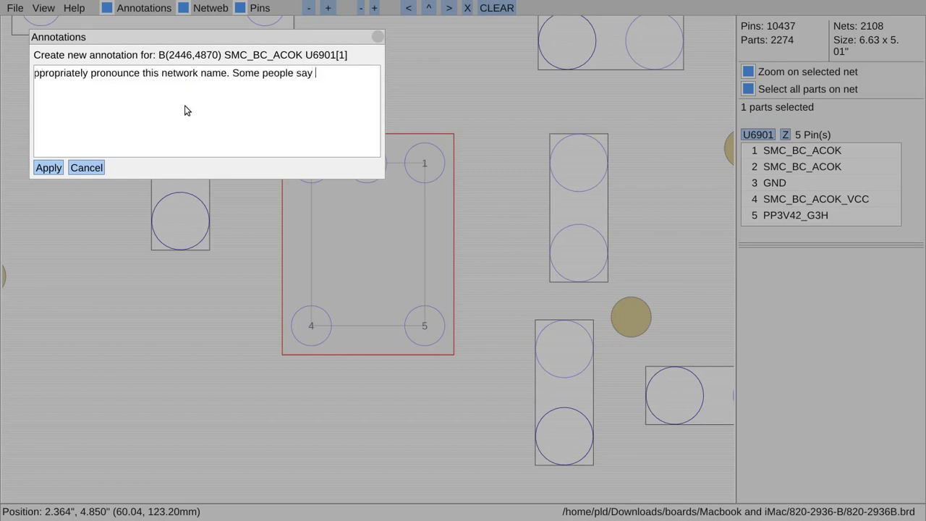
text( AC-OK, other's do not.)
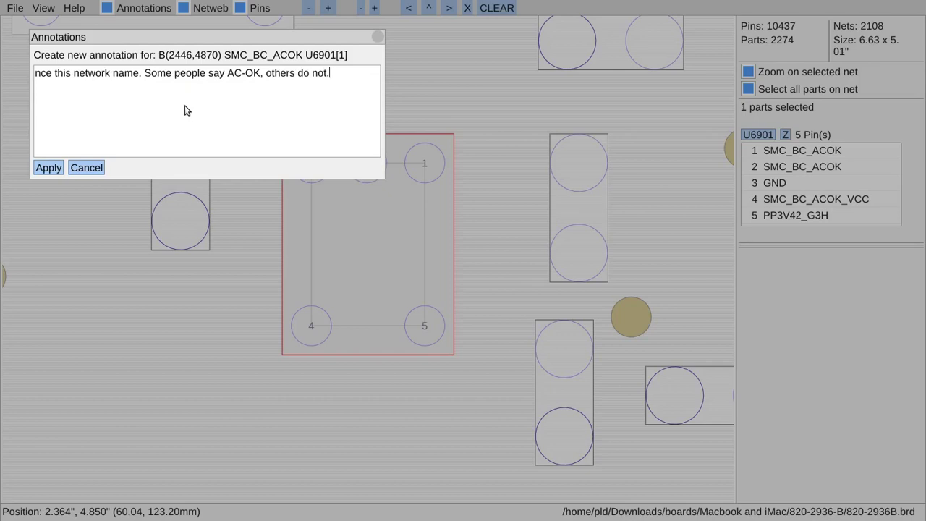
click(46, 173)
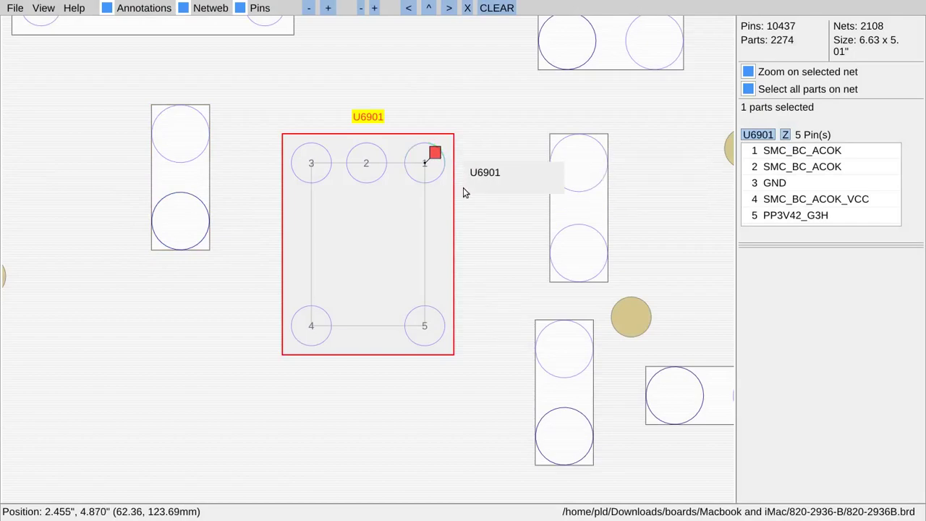
- Examine the annotation marker on U6901 at different zoom levels and read its note preview
scroll(478, 202, down, 3)
scroll(477, 200, down, 2)
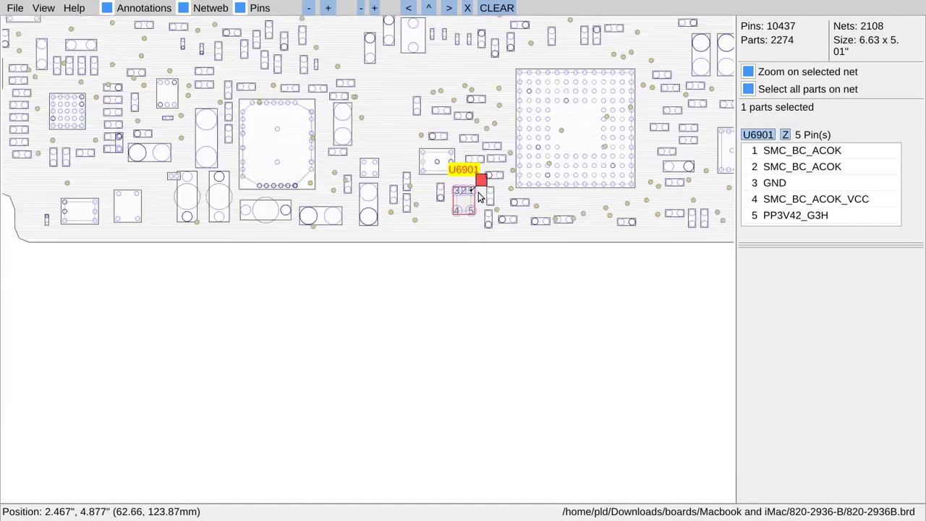
scroll(483, 203, up, 4)
scroll(481, 199, down, 3)
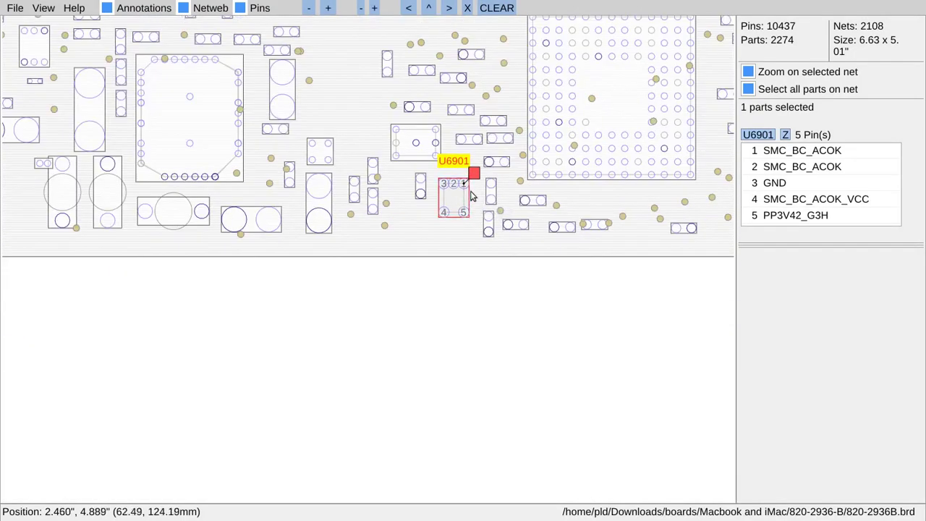
drag(472, 185, 323, 254)
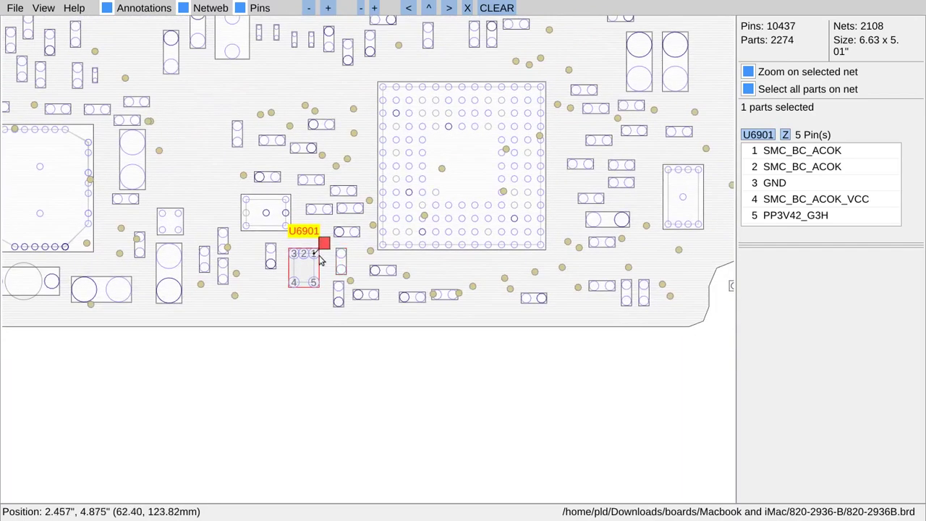
scroll(325, 258, up, 2)
scroll(325, 257, down, 3)
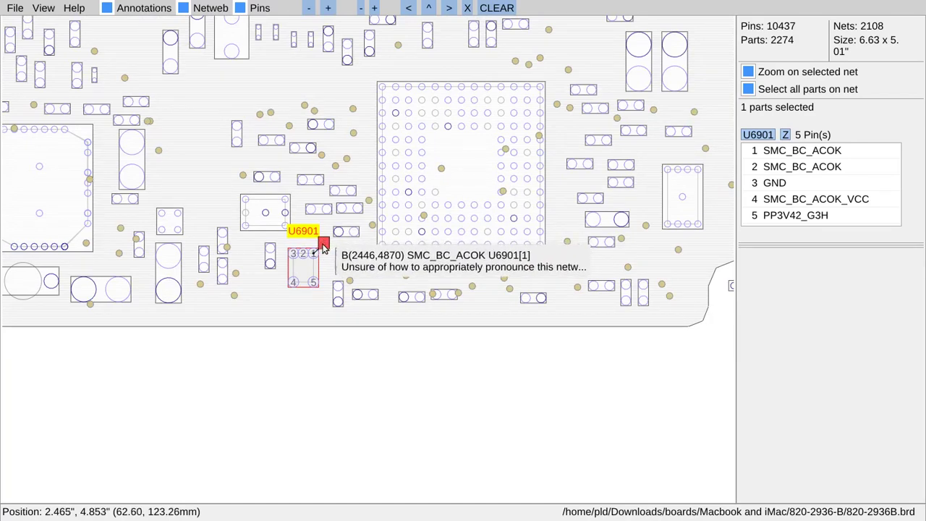
- Add a second annotation at the existing U6901 marker reading "Another annotation that isn't the same as the first."
right_click(325, 246)
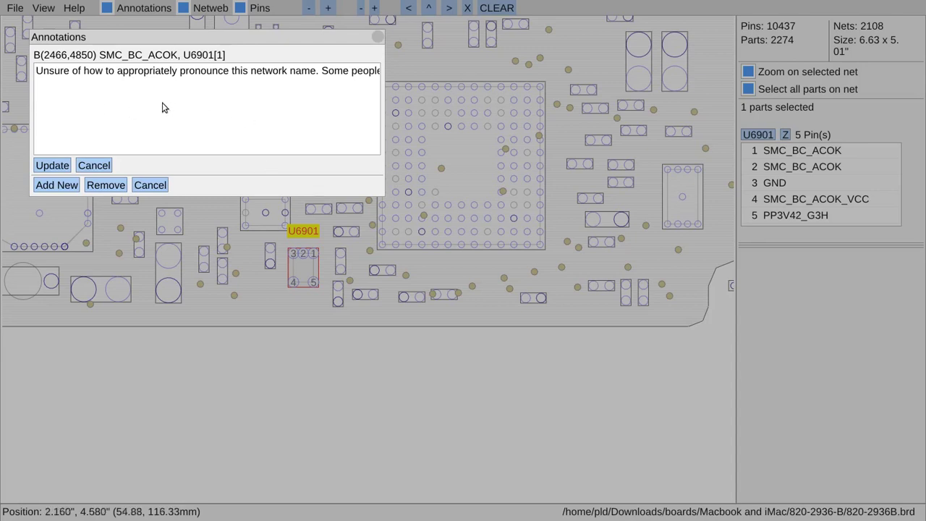
click(46, 186)
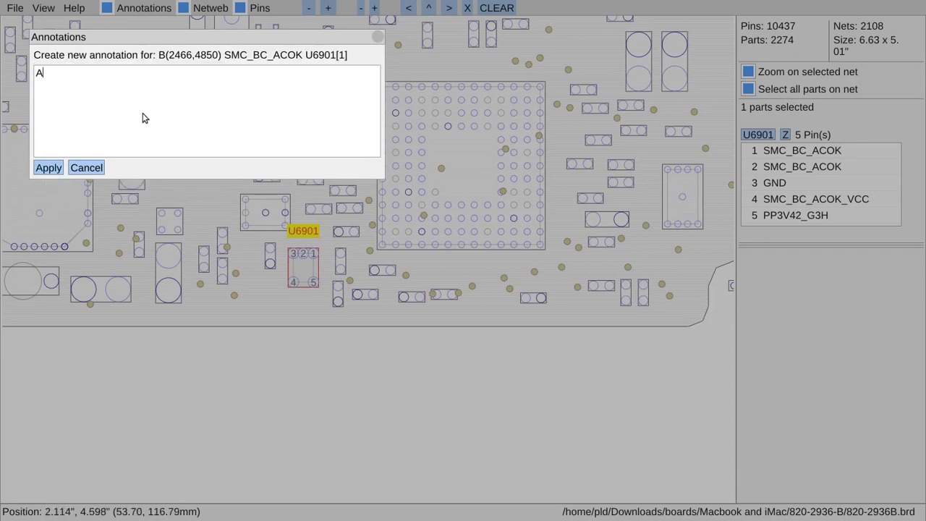
text(Another annotation that isn't th)
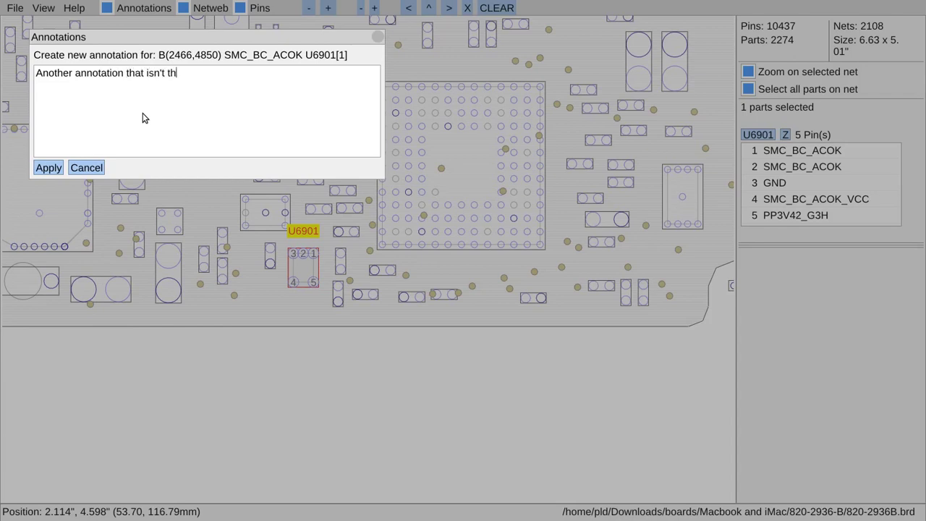
text(e same as the first.)
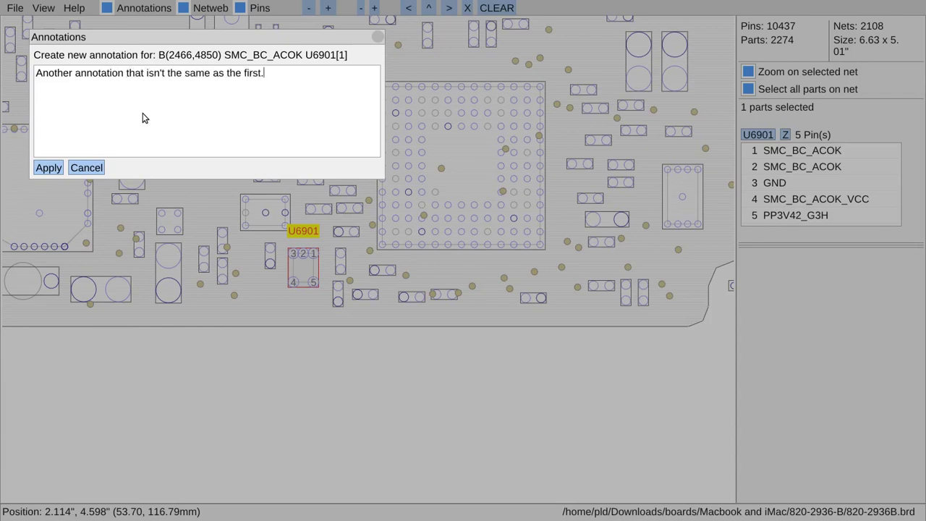
click(49, 167)
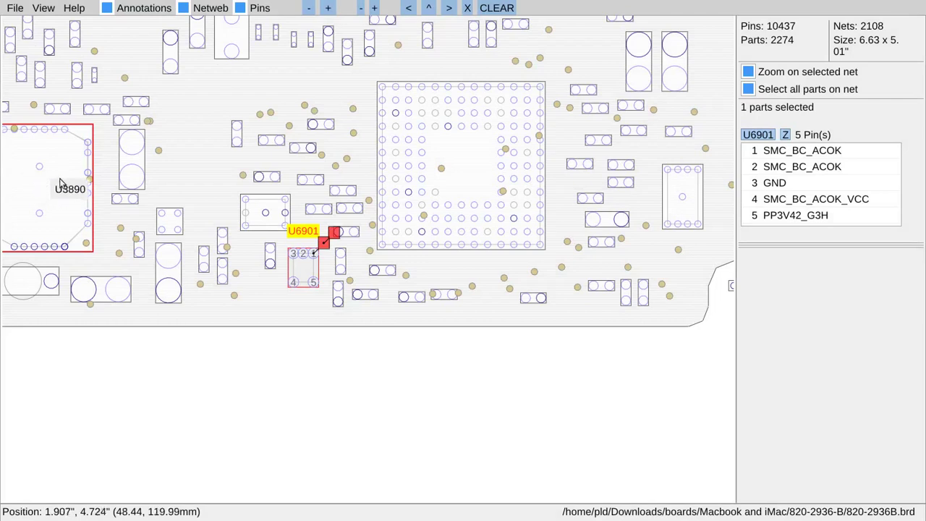
- Examine where the two annotation markers near pin 1 of U6901 are anchored at different zoom levels
mouse_move(329, 246)
scroll(329, 246, up, 8)
scroll(316, 256, down, 3)
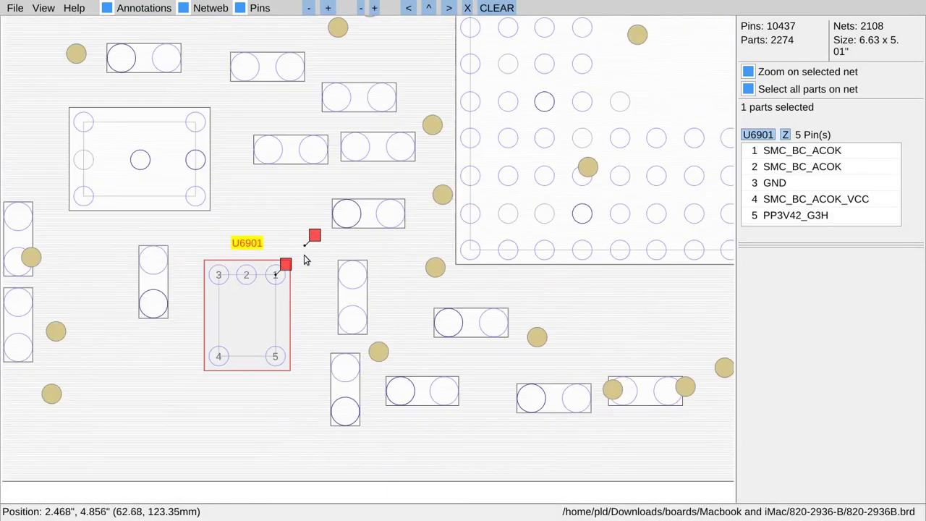
scroll(304, 257, up, 3)
scroll(277, 264, up, 4)
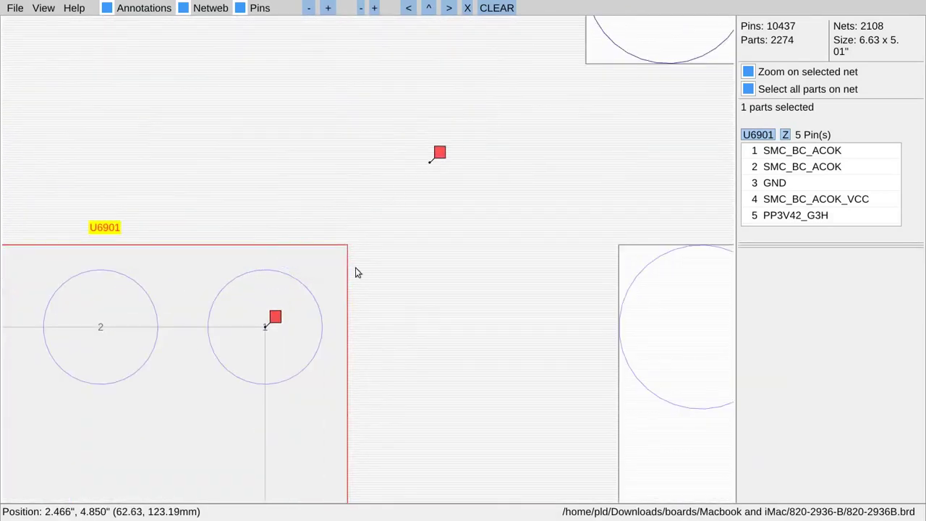
scroll(224, 228, down, 8)
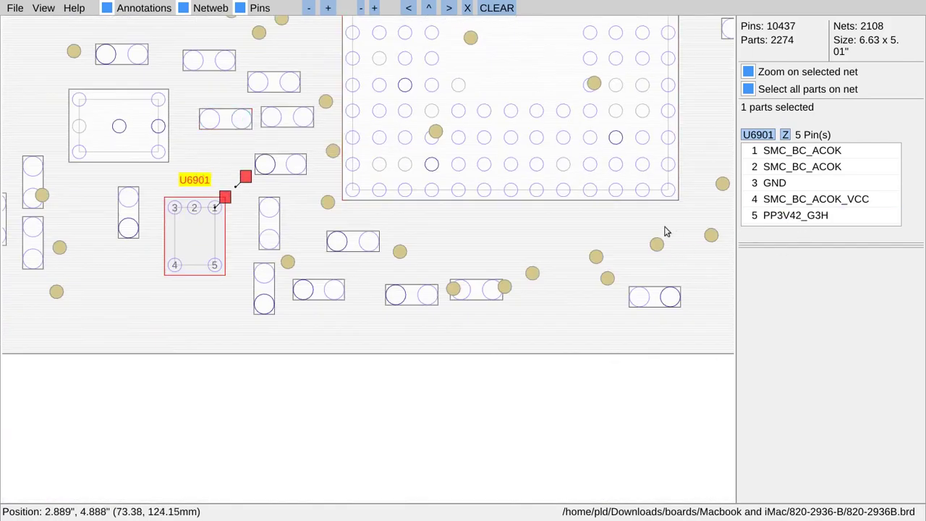
- Look over the 820-2936B board around and beyond U6901 at different zoom levels
drag(665, 226, 302, 302)
drag(558, 232, 241, 281)
drag(628, 238, 469, 252)
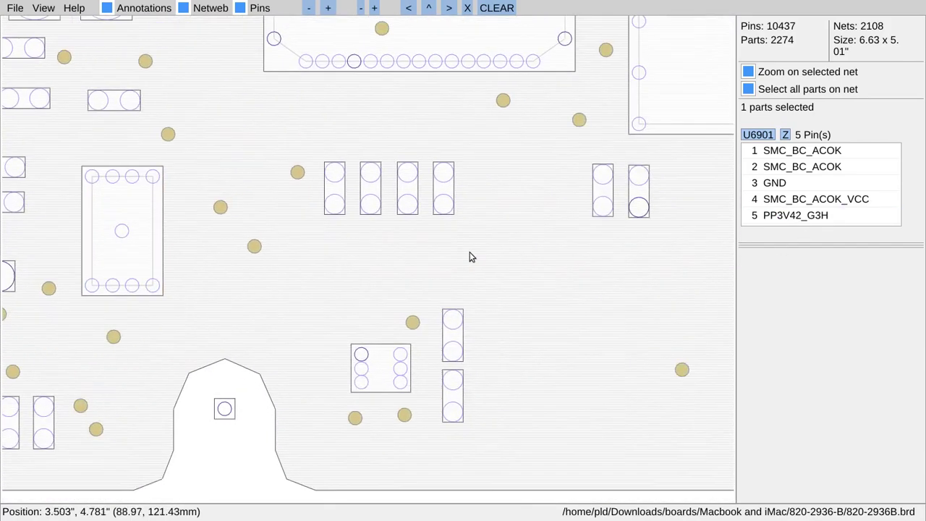
scroll(573, 244, down, 4)
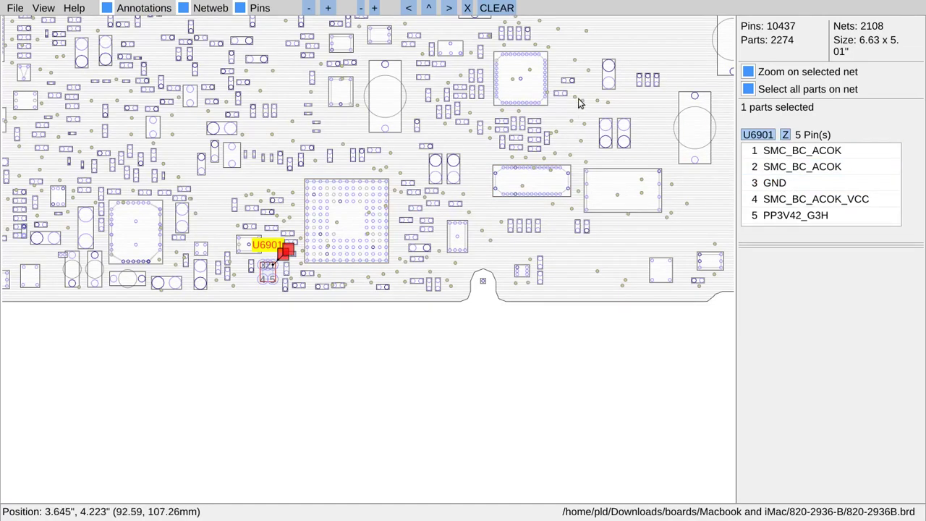
drag(571, 25, 418, 178)
scroll(258, 129, down, 2)
drag(143, 133, 294, 271)
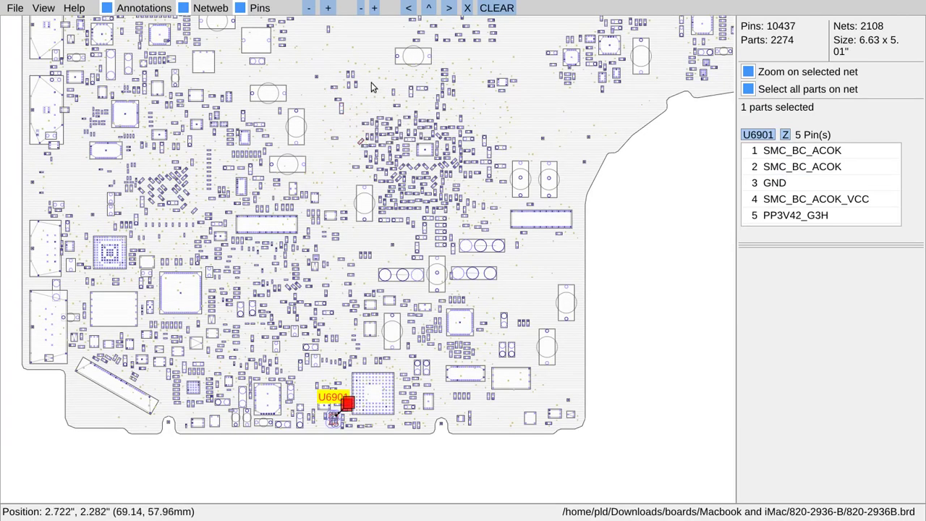
drag(372, 86, 350, 230)
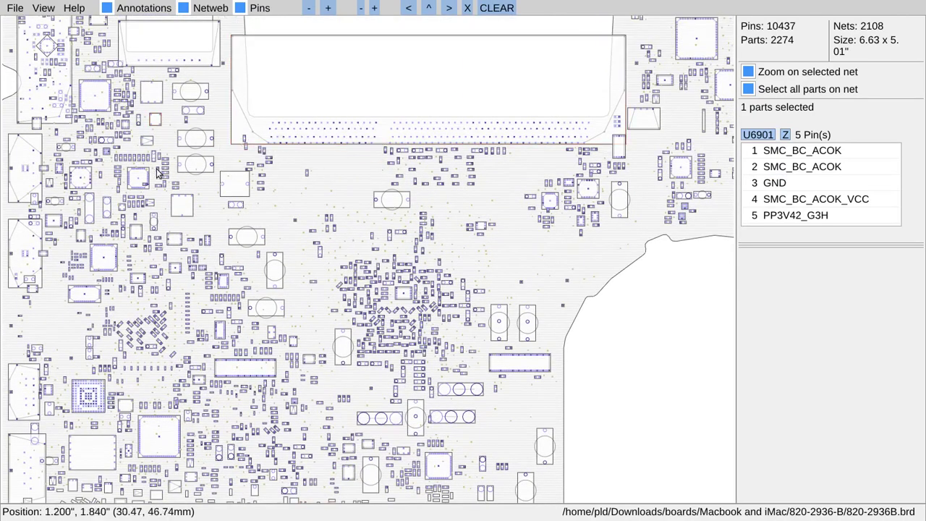
- Select the SMC_BC_ACOK_VCC net on U6901 pin 4 and trace it to the test point beside J9000 and the parts on the opposite board side
click(777, 203)
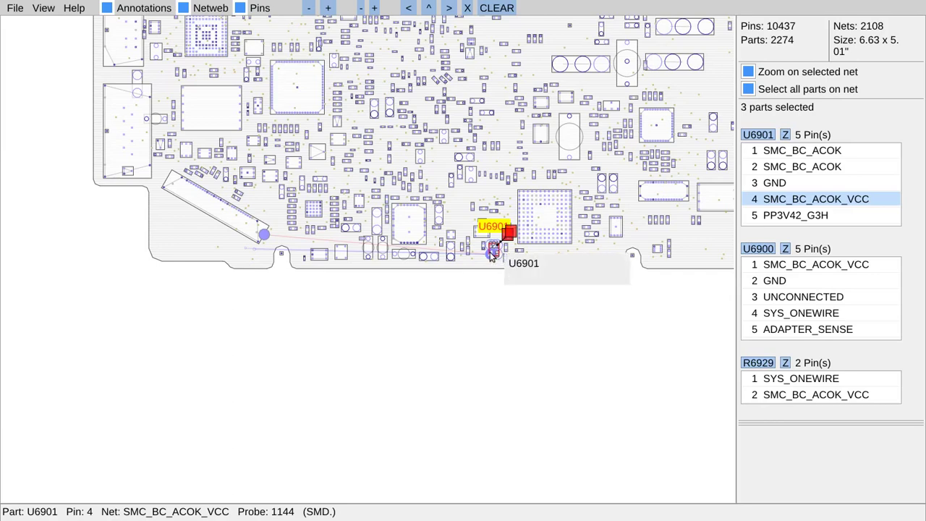
scroll(496, 257, up, 5)
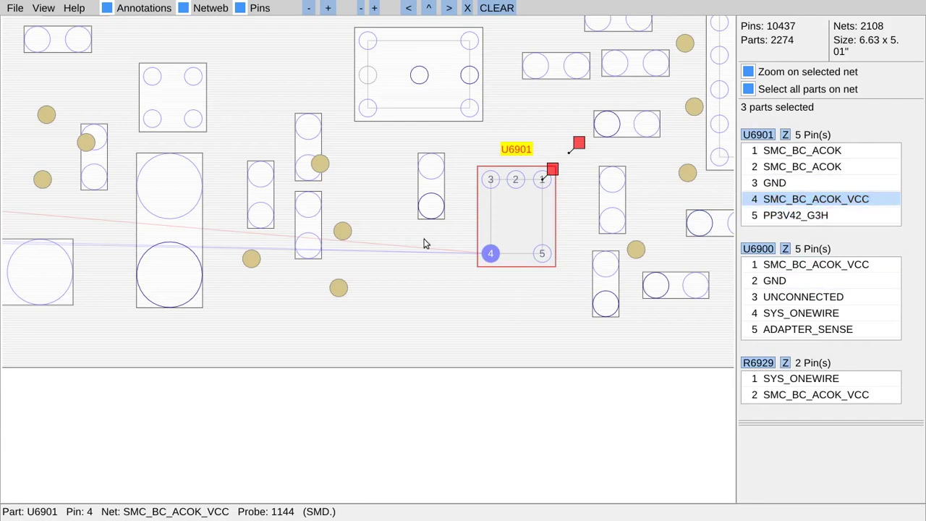
scroll(306, 227, down, 4)
drag(218, 228, 590, 211)
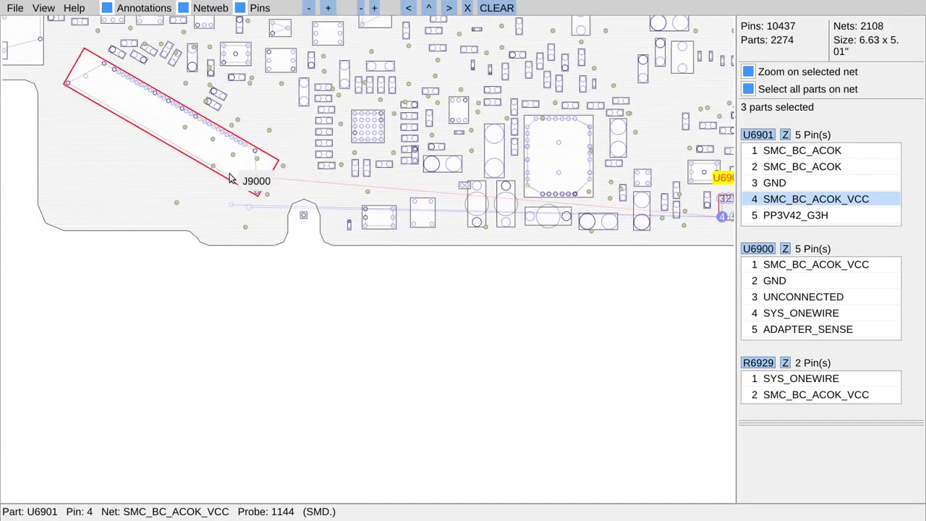
scroll(266, 180, up, 5)
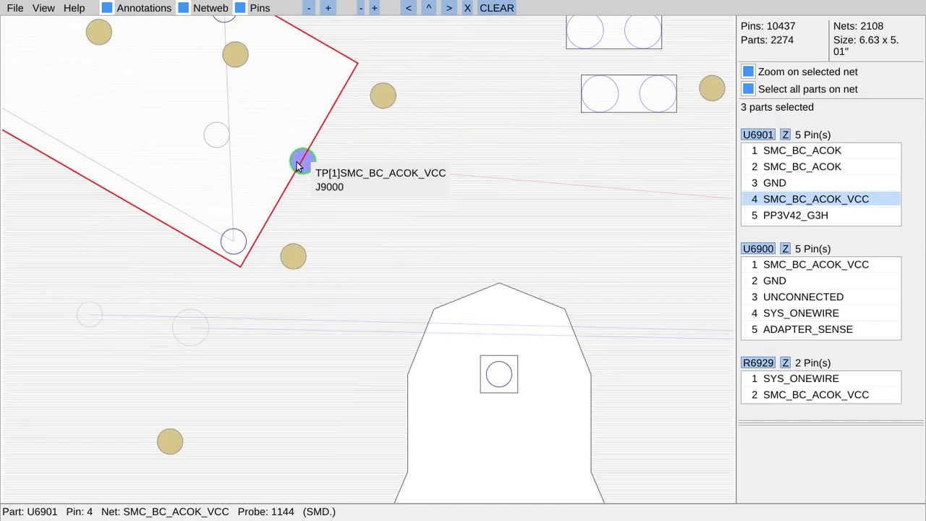
scroll(332, 212, down, 5)
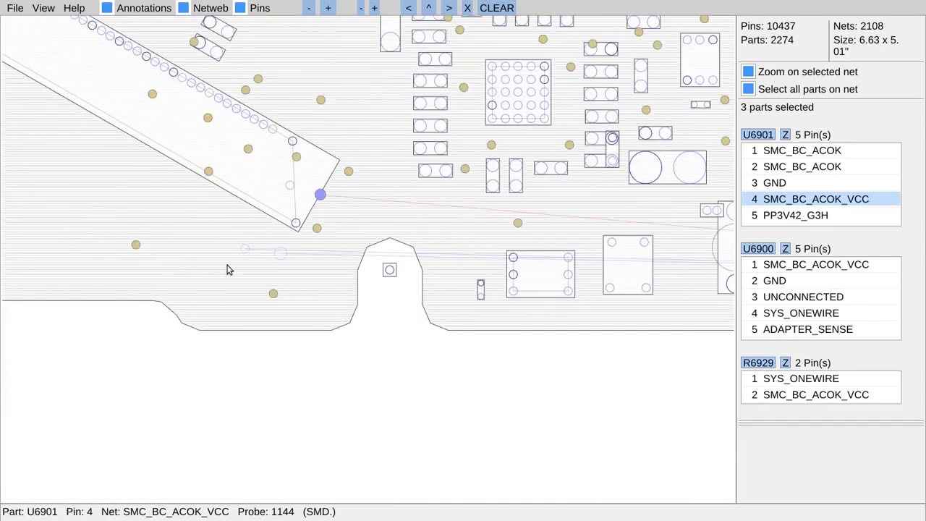
key(space)
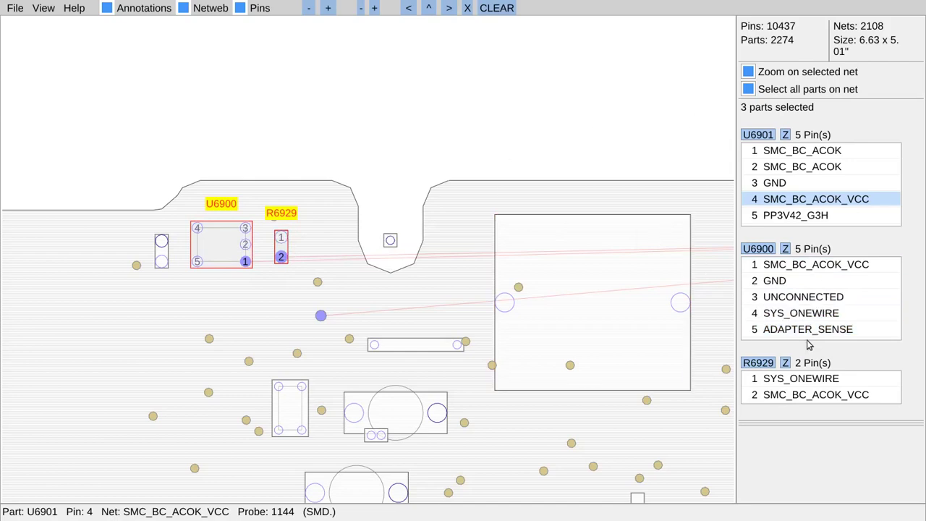
- Select the SYS_ONEWIRE net on R6929 pin 1, followed by the SMC_BC_ACOK_VCC net on pin 2, to view the connected parts
click(796, 378)
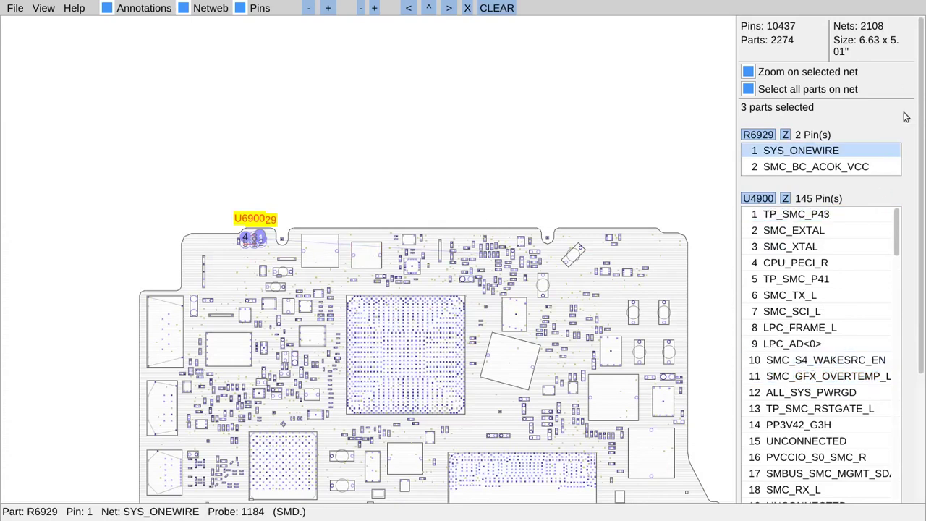
click(842, 168)
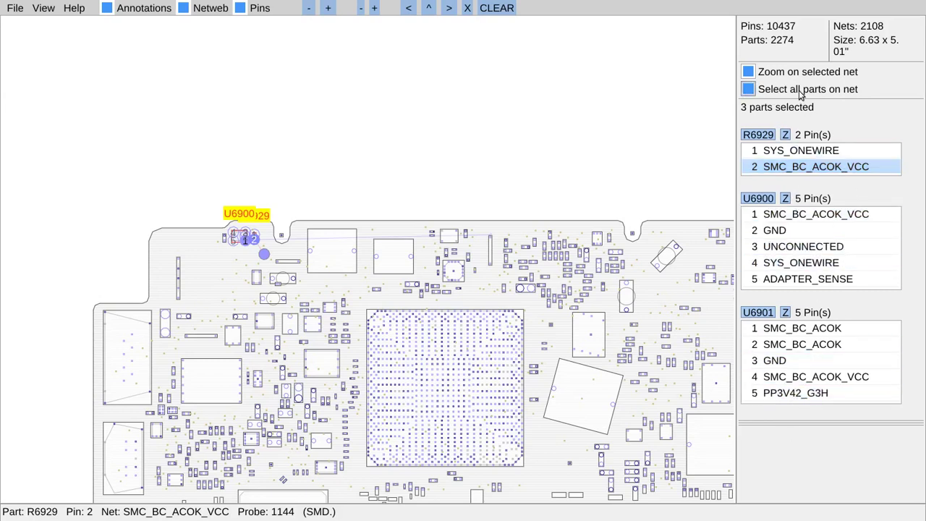
click(809, 345)
- Open the recent board file boards/vinafix.vn_1000HE_MB_1.2G_boardview_encoded.fz
scroll(396, 226, down, 5)
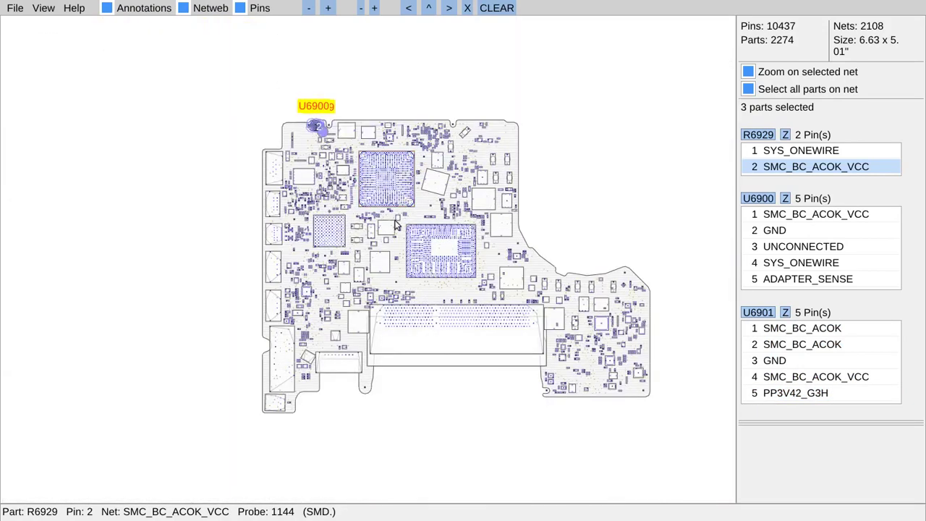
drag(395, 222, 337, 182)
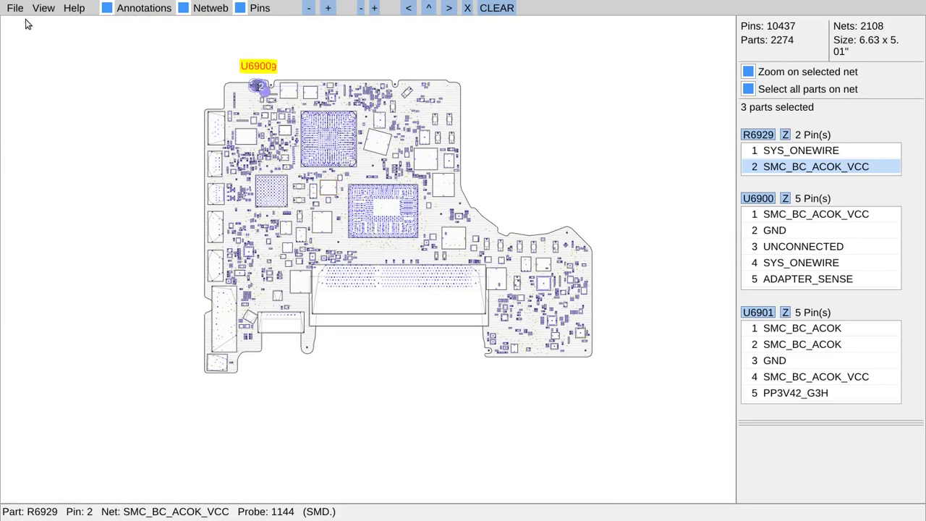
click(9, 11)
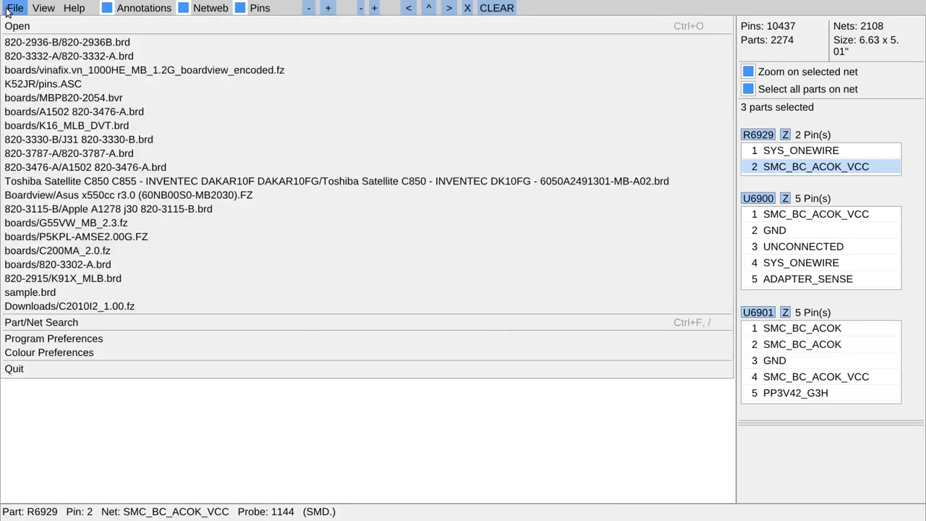
click(63, 70)
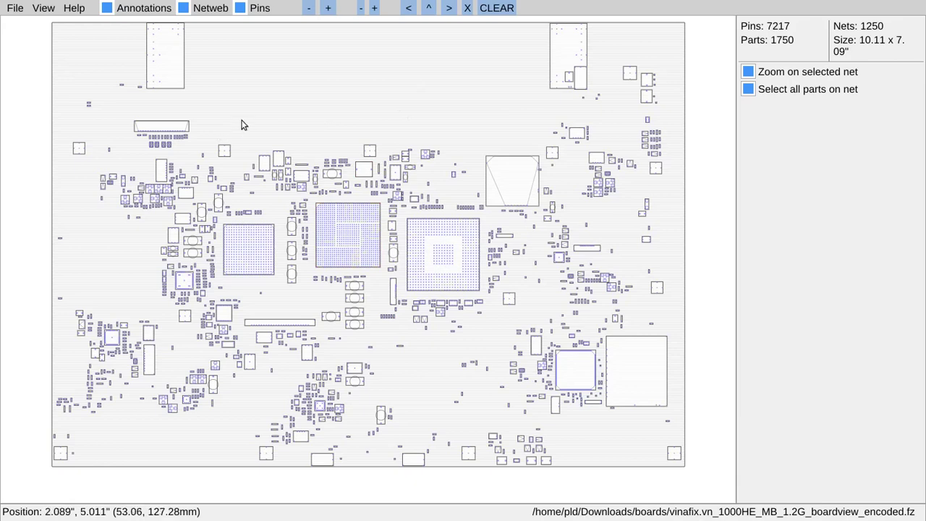
- Select the USIM part and the DMIC connector in turn to inspect their pins and part information
click(501, 179)
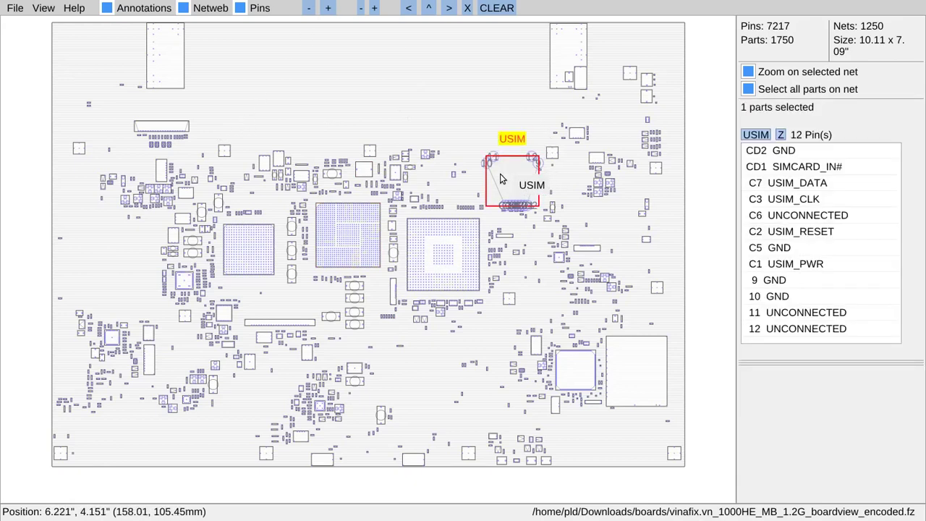
click(576, 134)
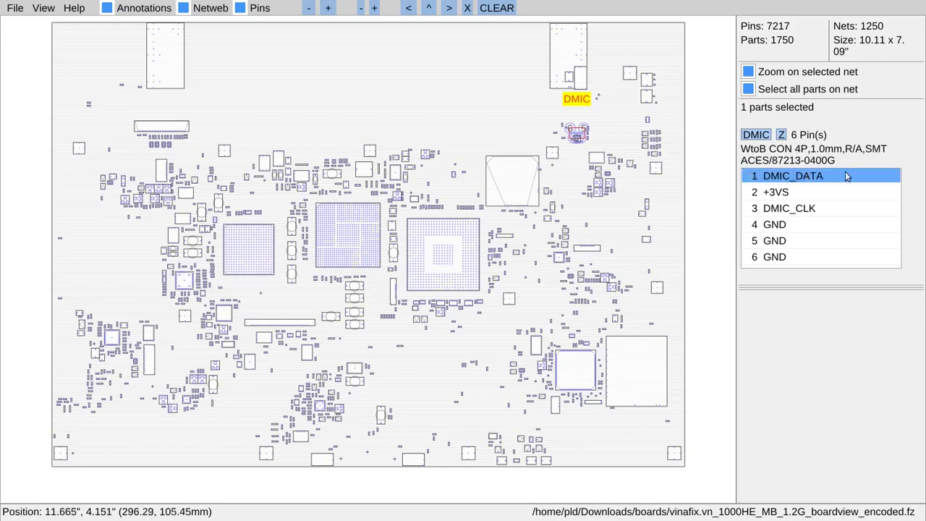
scroll(581, 149, up, 4)
drag(599, 150, 370, 149)
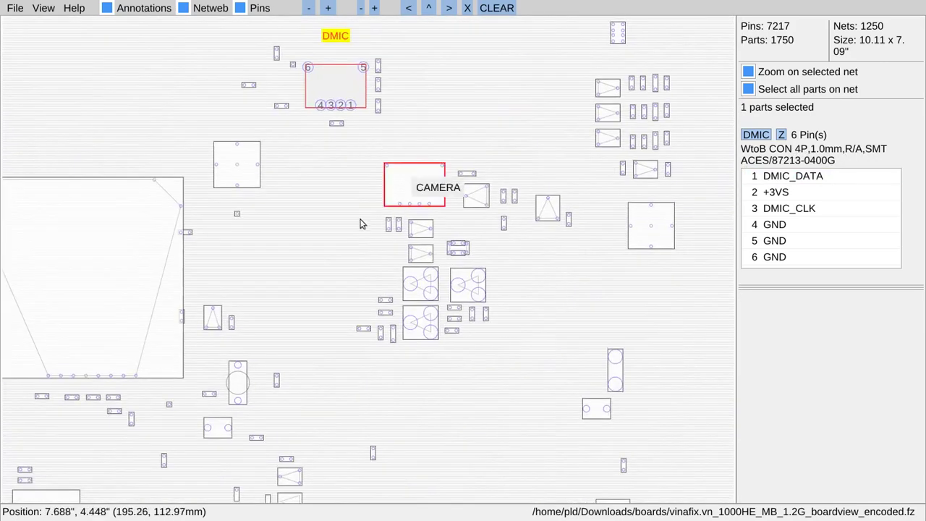
- Select the small parts EC113 and EC78 beside the DMIC connector to inspect their nets
click(378, 106)
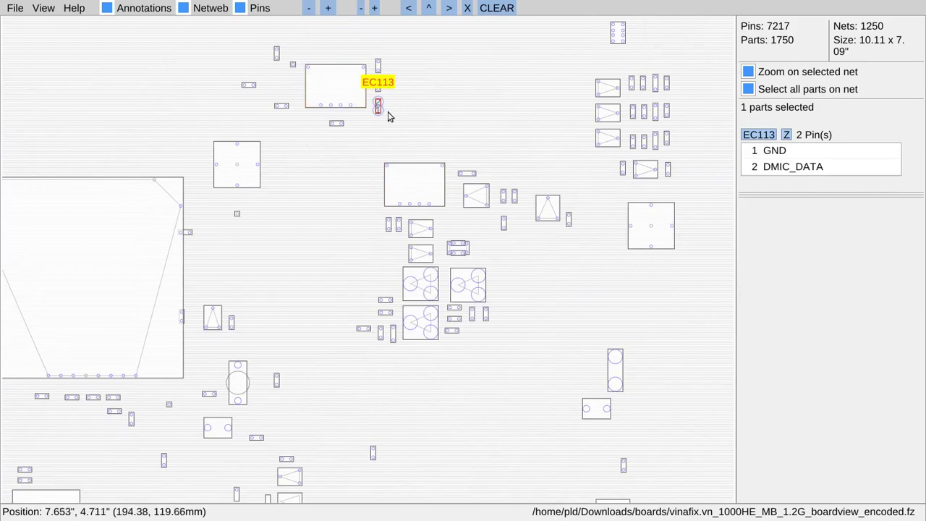
scroll(381, 96, up, 3)
click(383, 95)
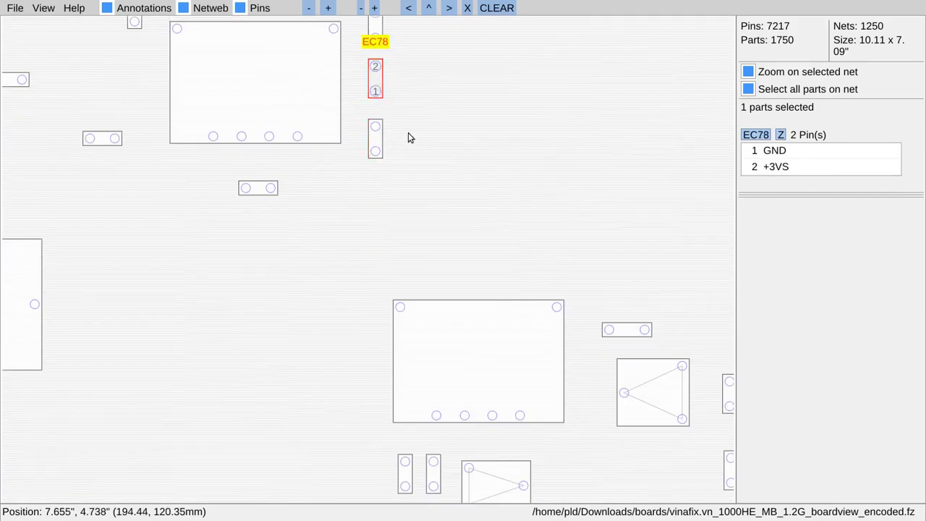
- Select D46 and the overlapping resistor R55 below the CAMERA connector to inspect their pins and part information
scroll(408, 137, down, 3)
scroll(460, 292, up, 3)
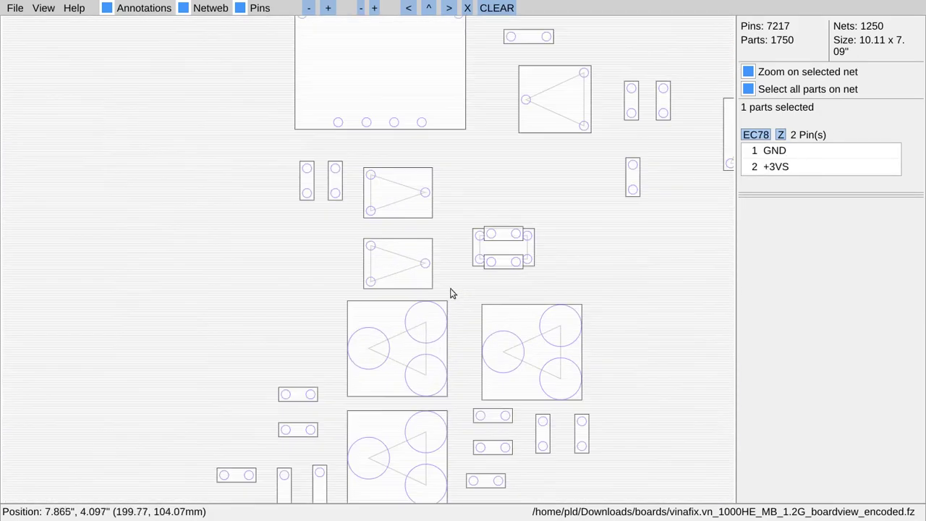
click(396, 263)
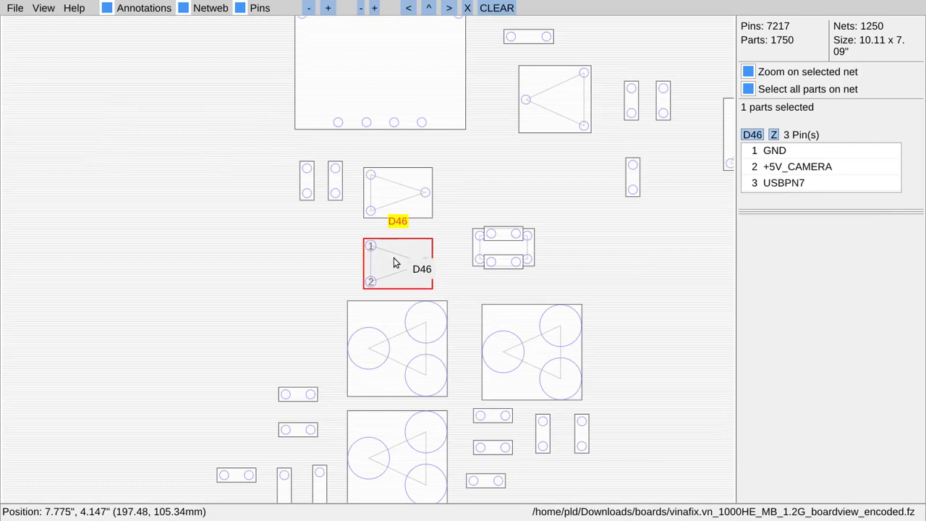
click(482, 250)
click(503, 237)
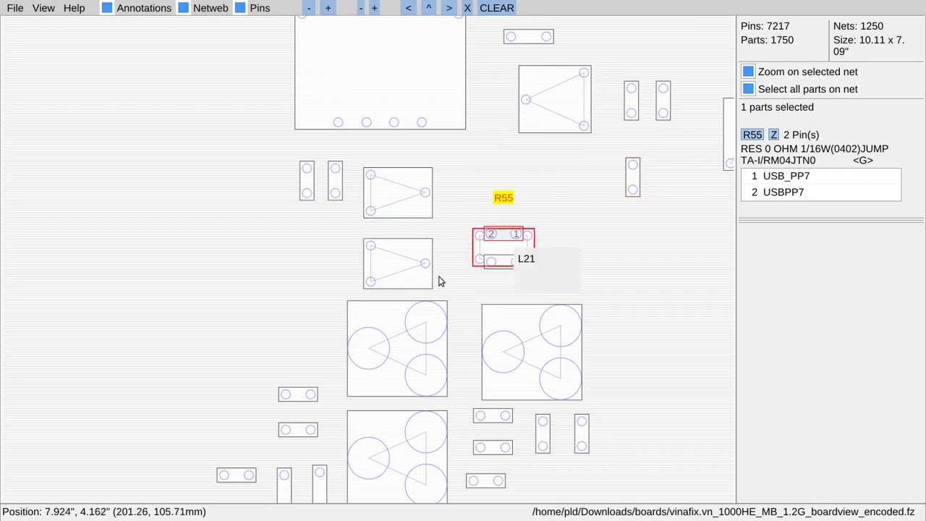
- Find and select the eight-pin part PQ675 to show its part description and pin list
scroll(420, 116, down, 5)
drag(292, 149, 533, 149)
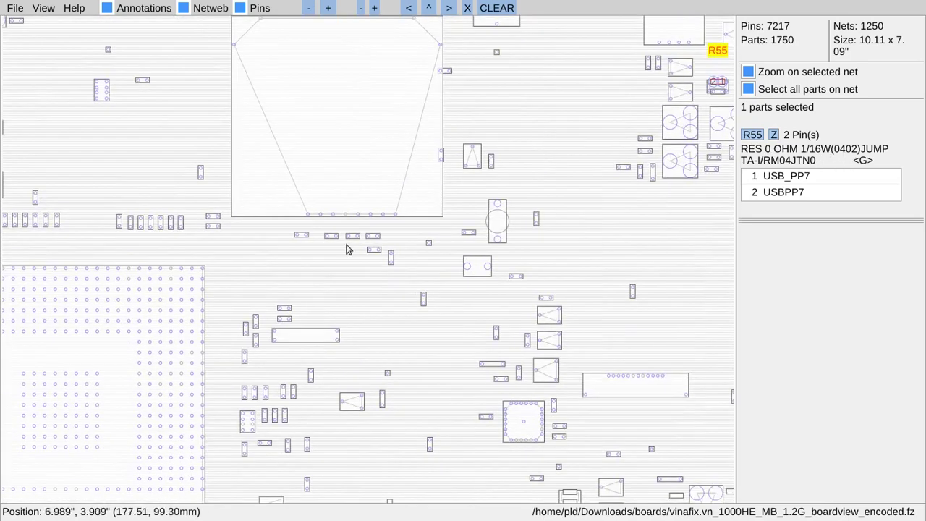
drag(345, 244, 546, 194)
drag(192, 80, 396, 215)
drag(269, 117, 430, 149)
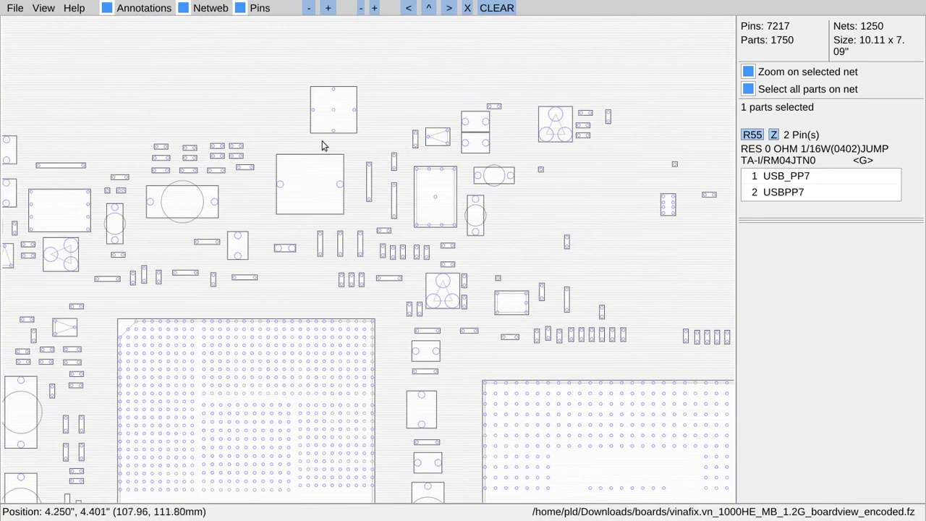
drag(198, 198, 530, 157)
scroll(377, 173, up, 3)
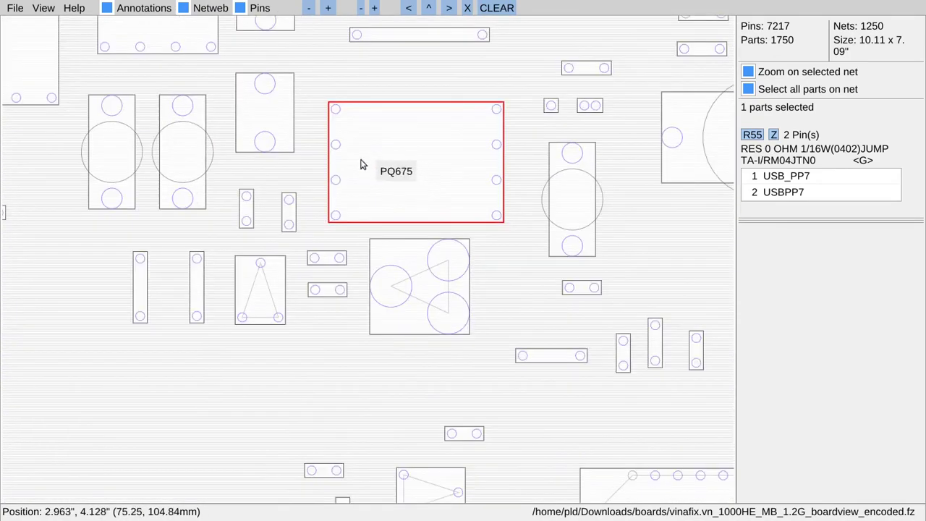
click(366, 147)
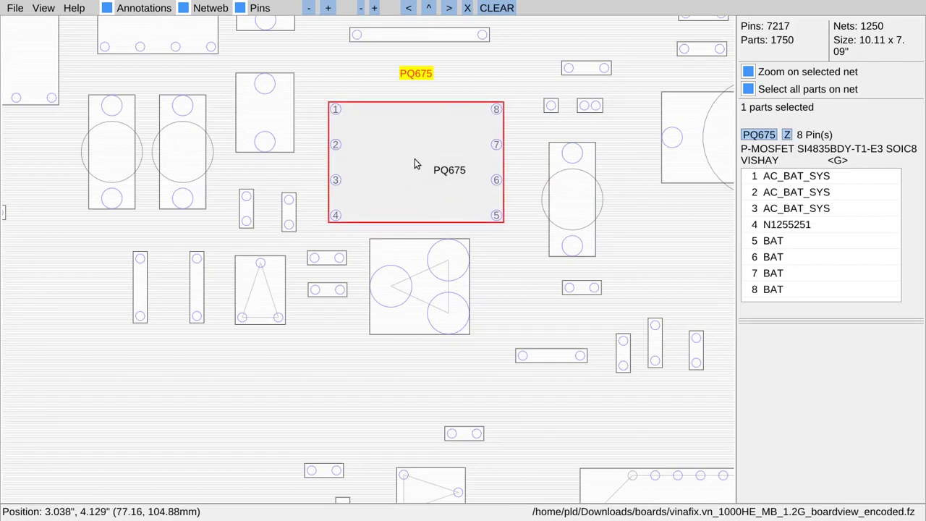
- Look over the whole 1000HE board and the area around PQ675 at different zoom levels
scroll(280, 161, down, 5)
scroll(281, 163, down, 3)
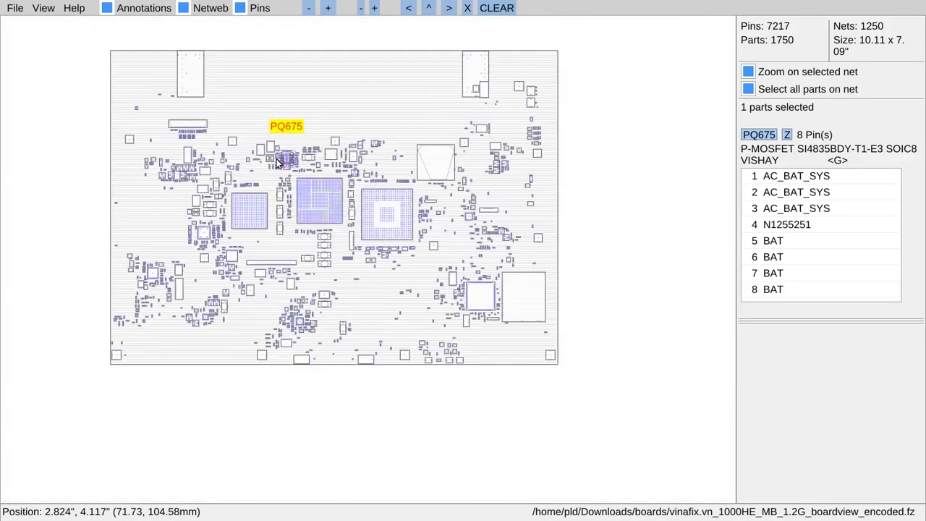
drag(266, 133, 299, 176)
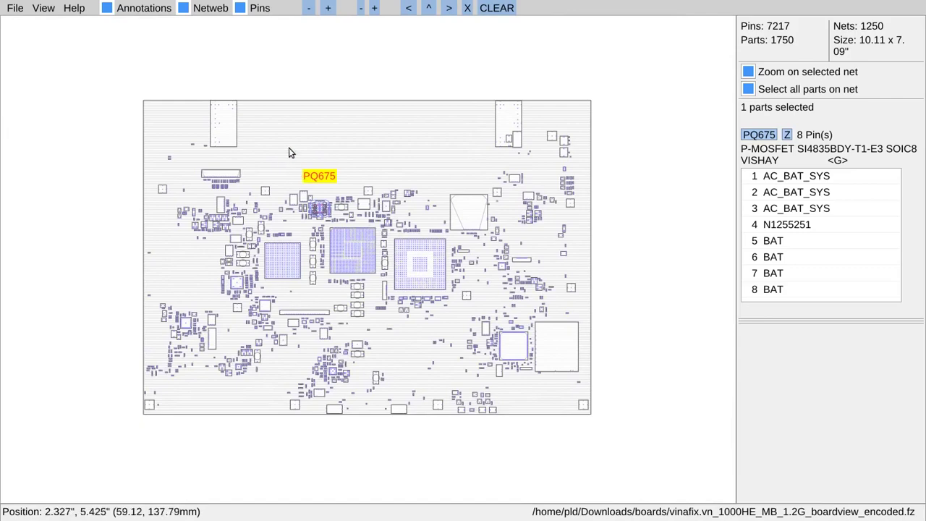
scroll(324, 214, up, 5)
scroll(324, 214, up, 1)
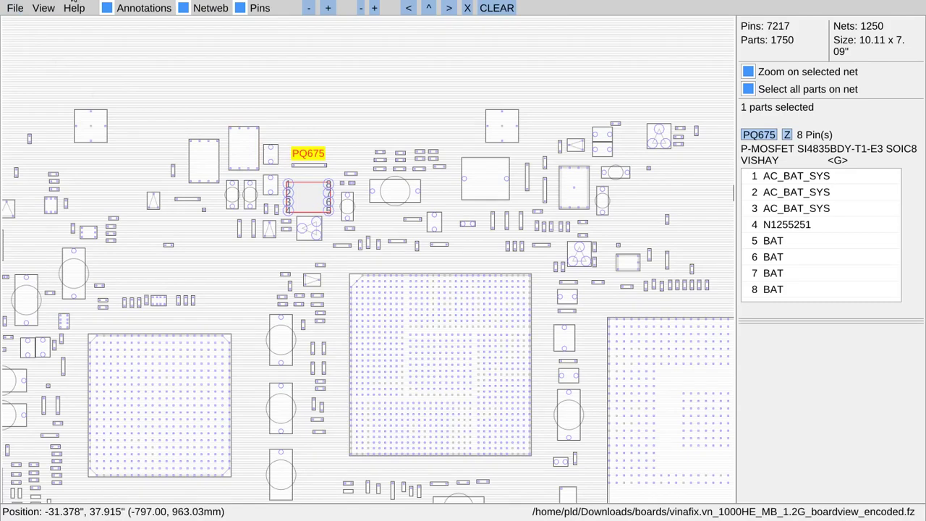
scroll(150, 163, down, 3)
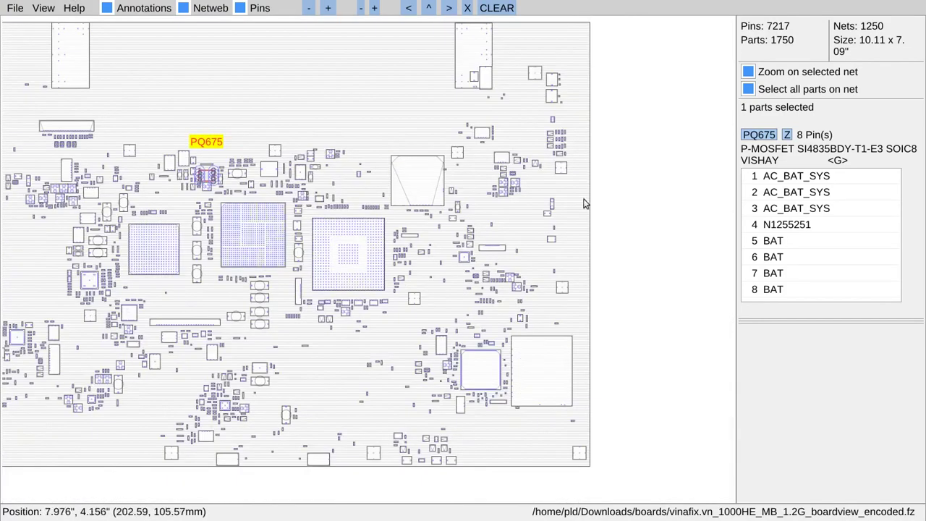
drag(101, 164, 182, 175)
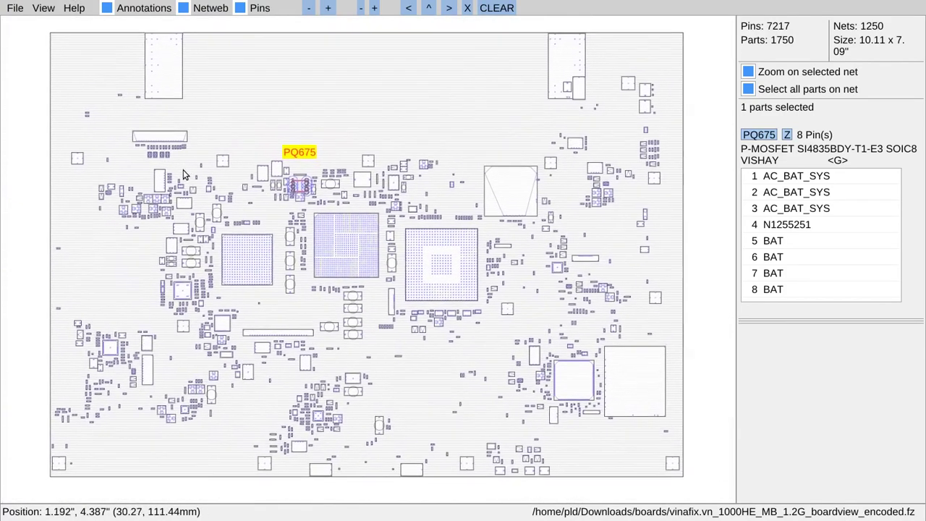